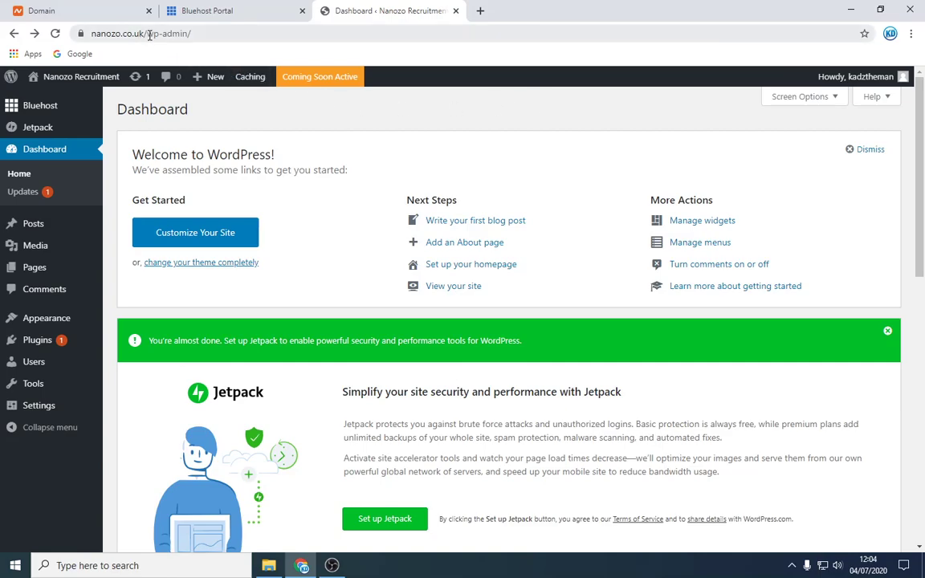
Step: Examine the site's wp-admin address and look over the default homepage of the Nanozo Recruitment site in a new tab
{"action": "left_click_drag", "start_coordinate": [147, 34], "coordinate": [180, 35]}
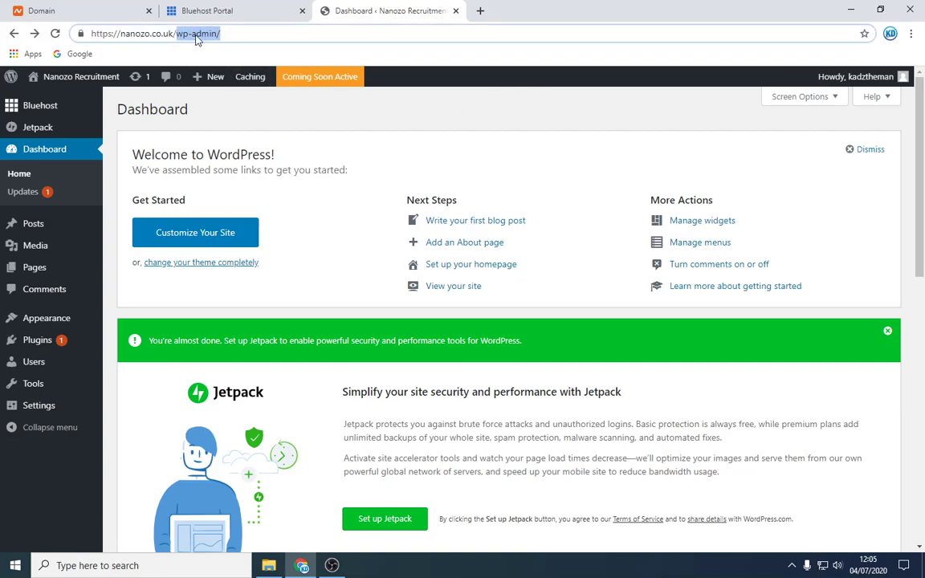
{"action": "left_click", "coordinate": [196, 35]}
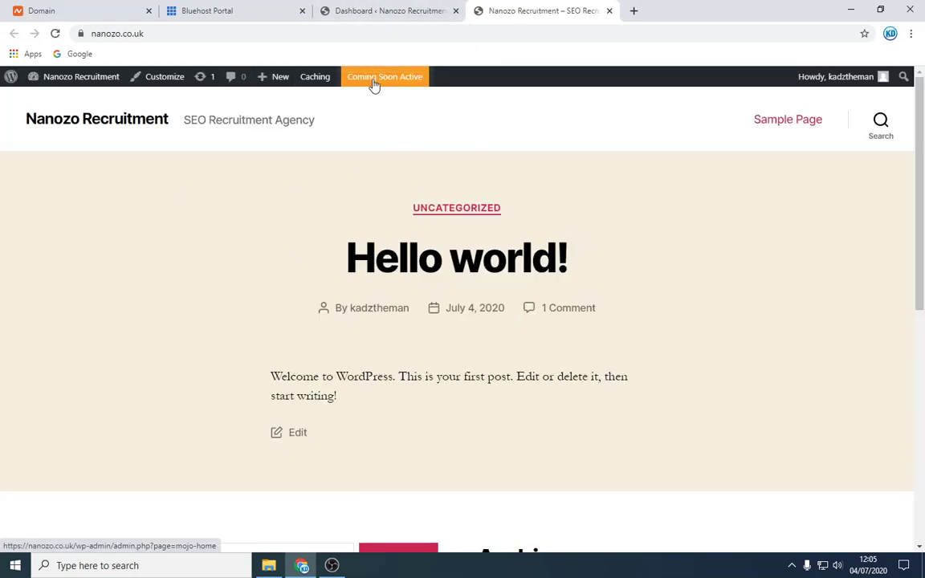
{"action": "left_click_drag", "start_coordinate": [4, 120], "coordinate": [268, 121]}
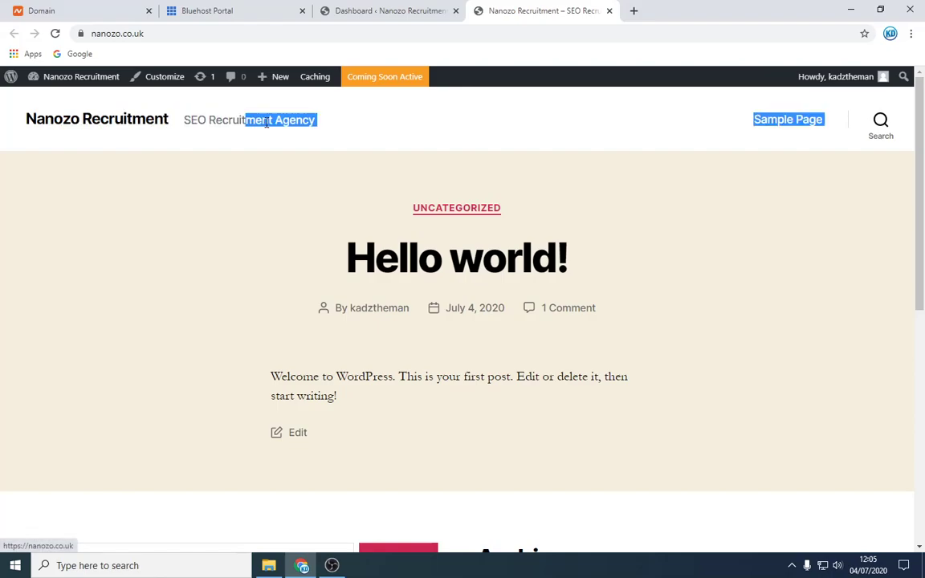
{"action": "left_click", "coordinate": [535, 128]}
{"action": "scroll", "coordinate": [514, 281], "scroll_direction": "down", "scroll_amount": 6}
{"action": "scroll", "coordinate": [512, 282], "scroll_direction": "up", "scroll_amount": 5}
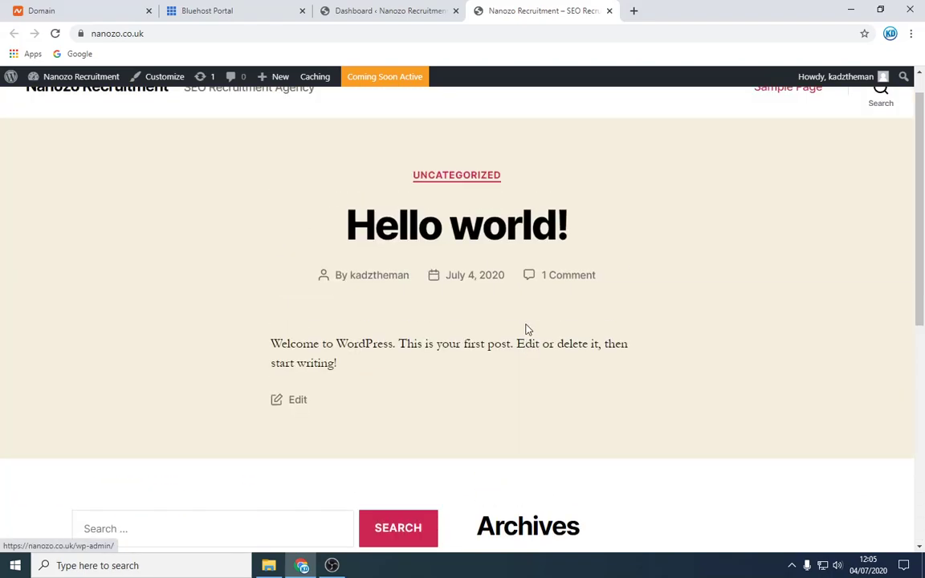
{"action": "scroll", "coordinate": [527, 330], "scroll_direction": "up", "scroll_amount": 1}
Step: Take the site out of Coming Soon mode by launching it to the public
{"action": "left_click", "coordinate": [394, 77]}
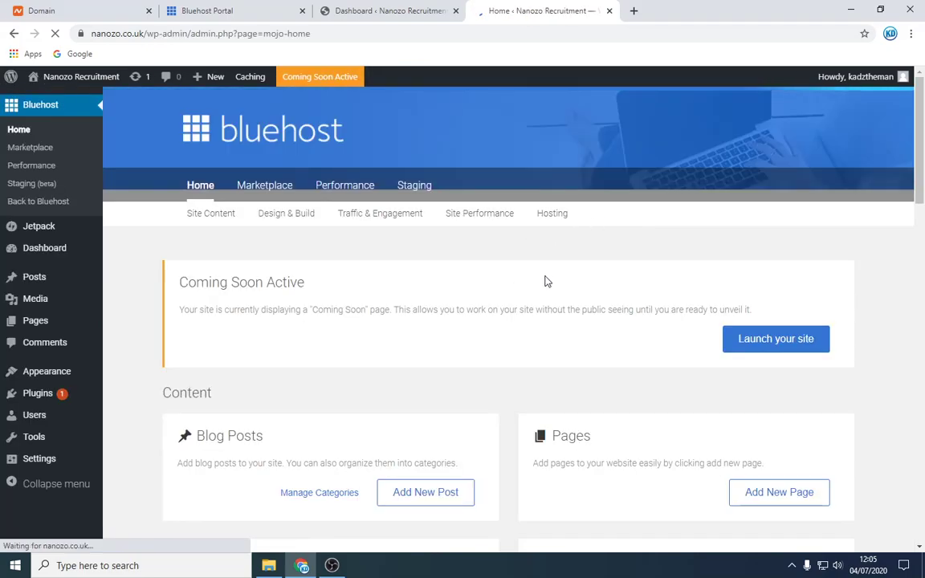
{"action": "left_click", "coordinate": [783, 350]}
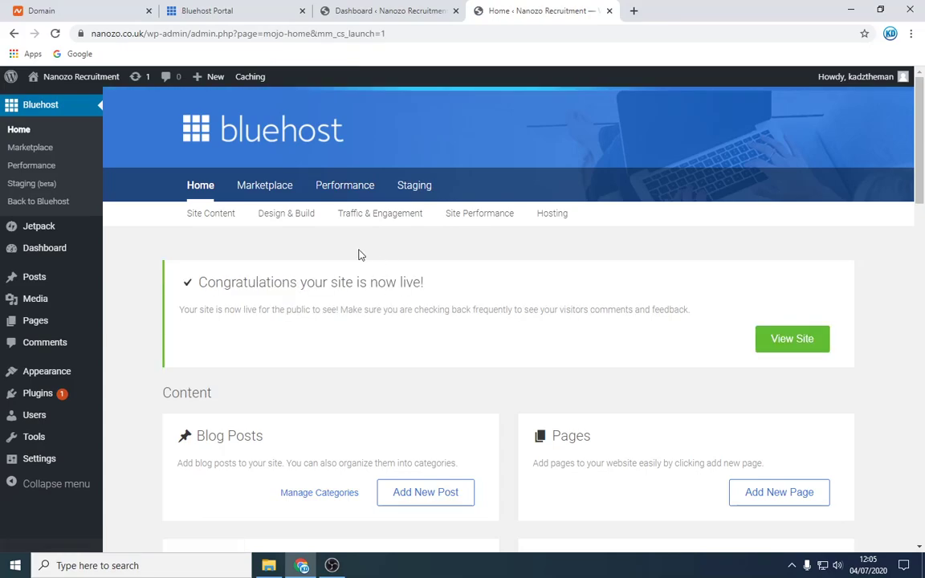
Step: Go to the installer for new themes and search it for "recruitment" and "staffing"
{"action": "mouse_move", "coordinate": [48, 380]}
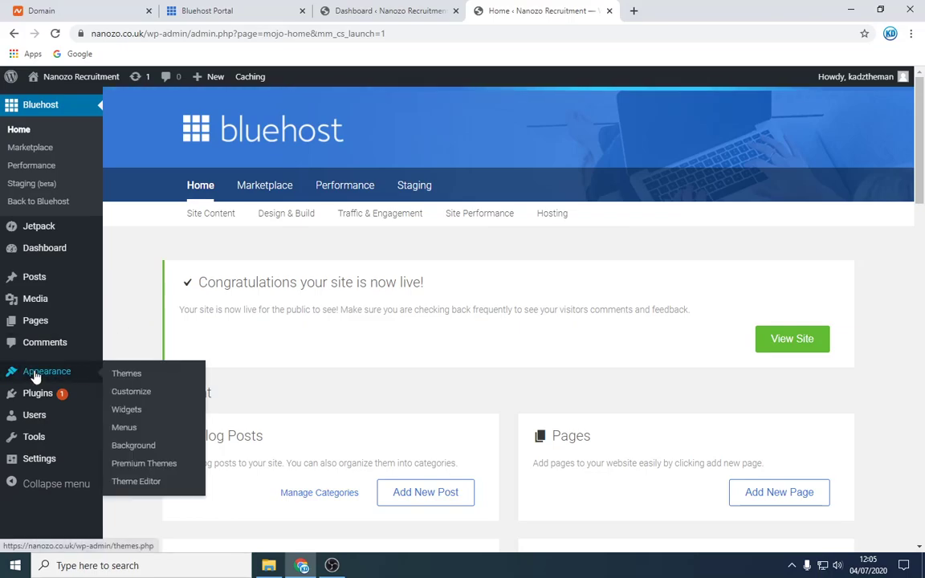
{"action": "left_click", "coordinate": [129, 376]}
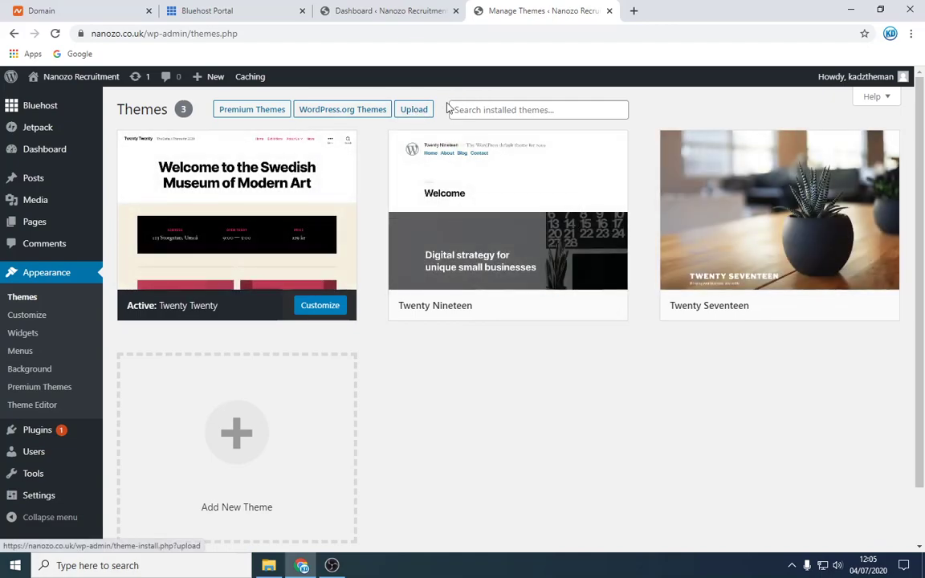
{"action": "left_click", "coordinate": [407, 114]}
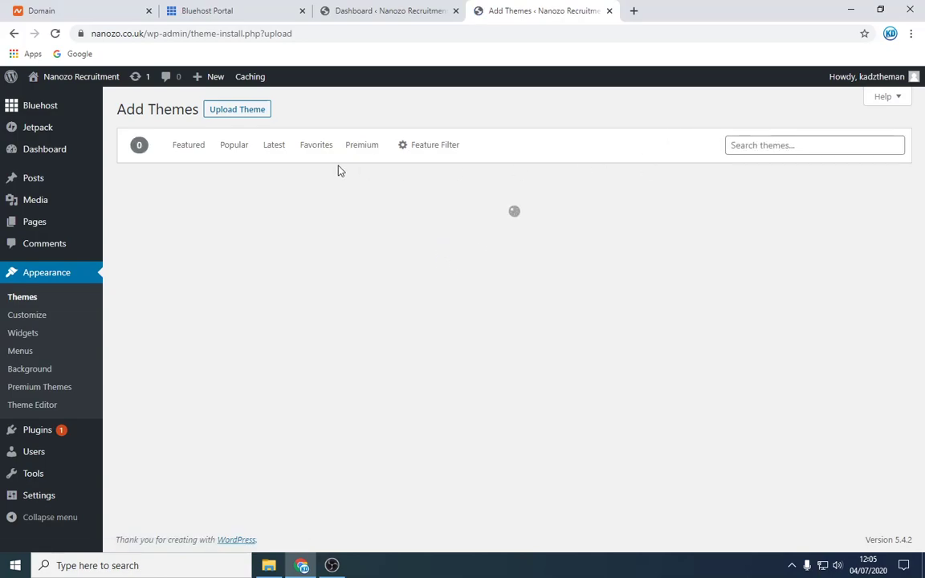
{"action": "left_click", "coordinate": [808, 149]}
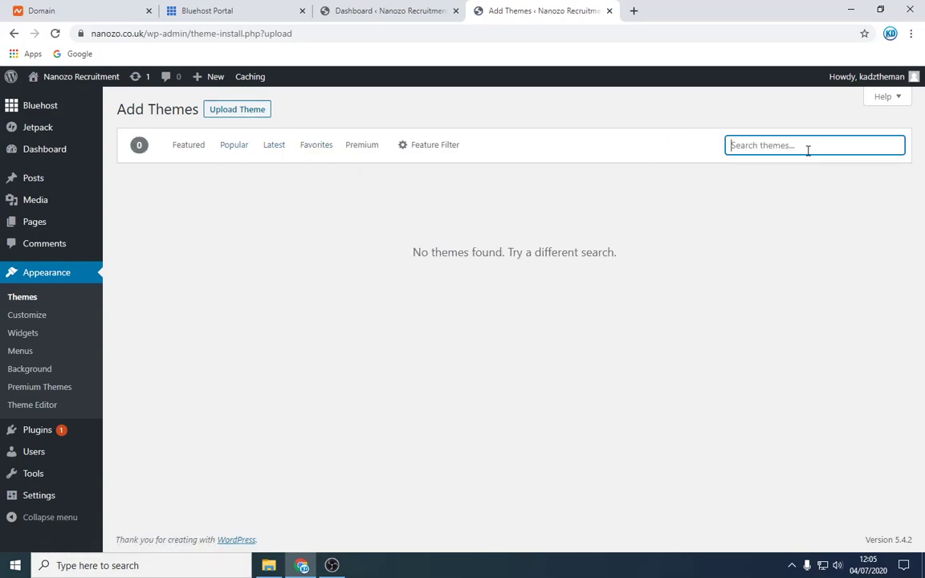
{"action": "type", "text": "recruitment"}
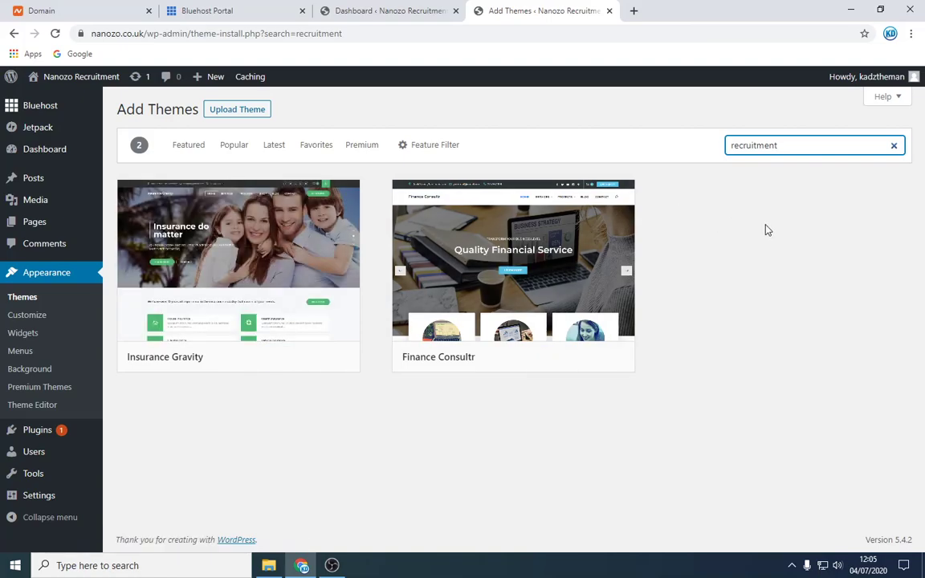
{"action": "left_click_drag", "start_coordinate": [790, 137], "coordinate": [713, 130]}
{"action": "type", "text": "staffing"}
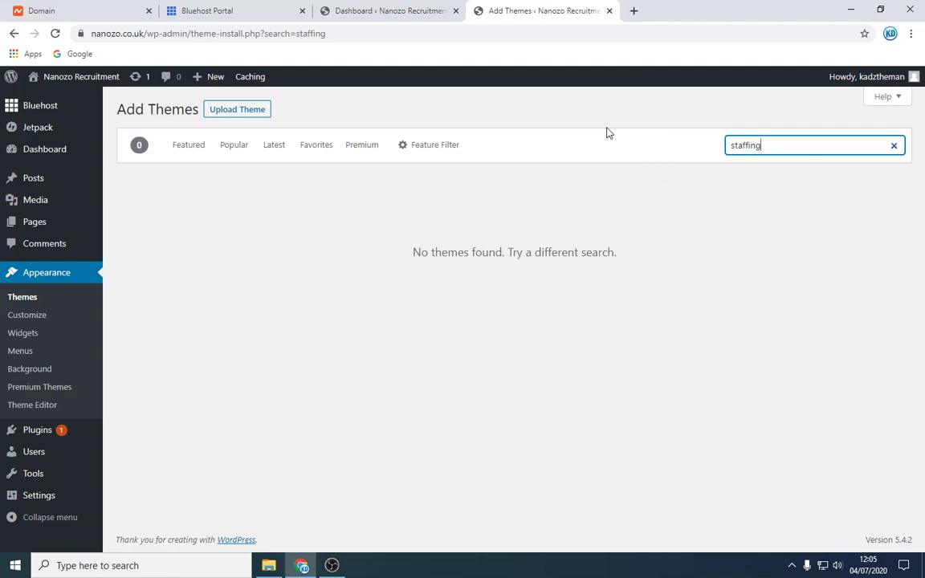
Step: Search the theme directory for "jobs", and install and activate the Robojob Lite theme
{"action": "left_click_drag", "start_coordinate": [769, 142], "coordinate": [685, 128]}
{"action": "type", "text": "j"}
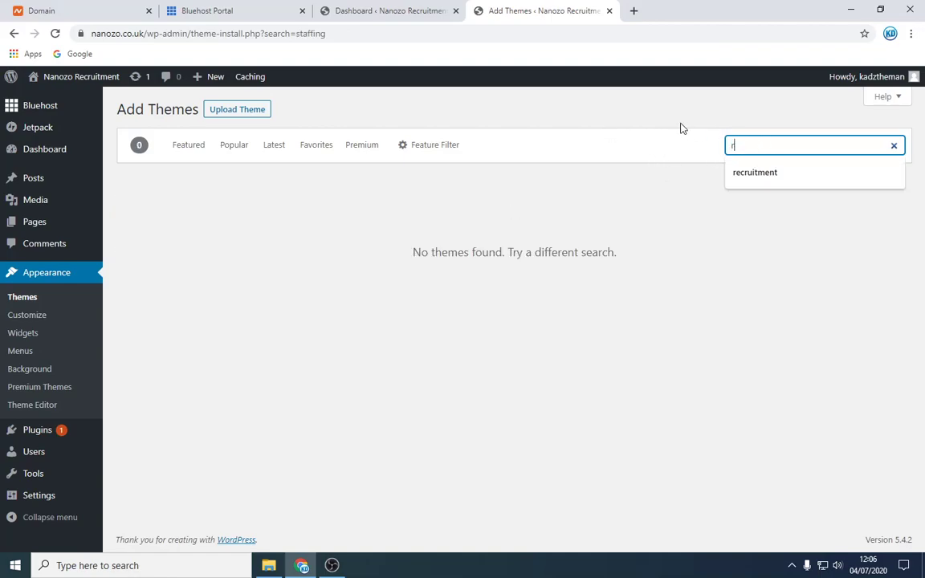
{"action": "key", "text": "BackSpace"}
{"action": "type", "text": "jobs"}
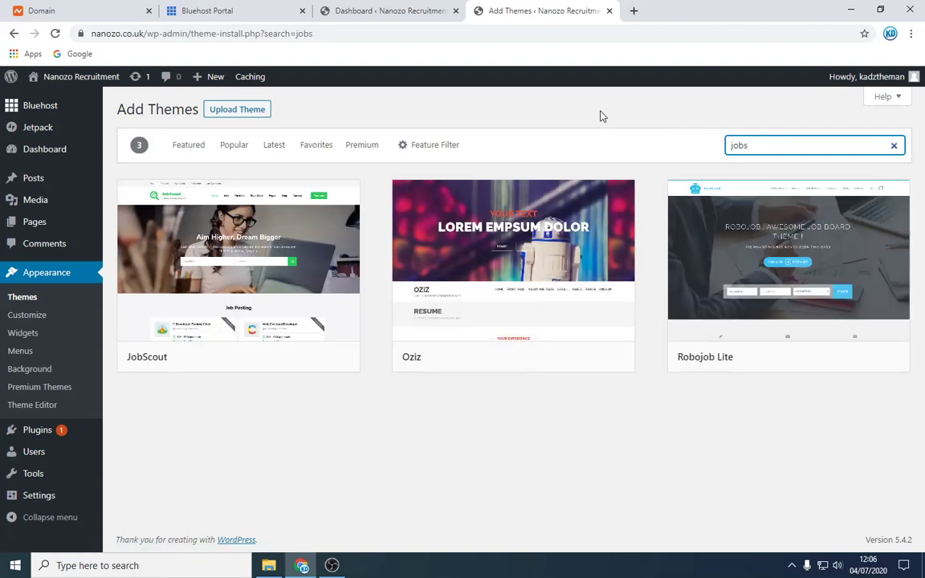
{"action": "mouse_move", "coordinate": [283, 364]}
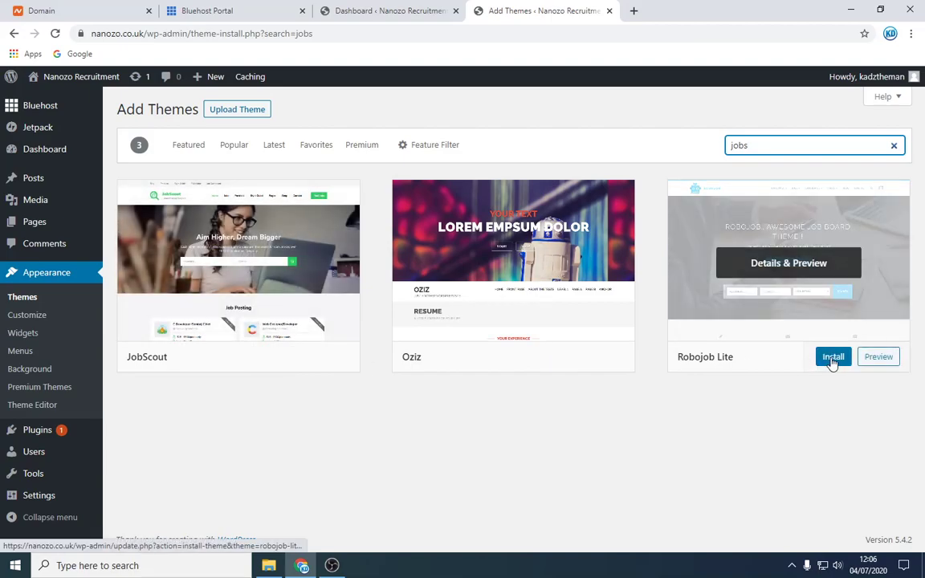
{"action": "left_click", "coordinate": [832, 362]}
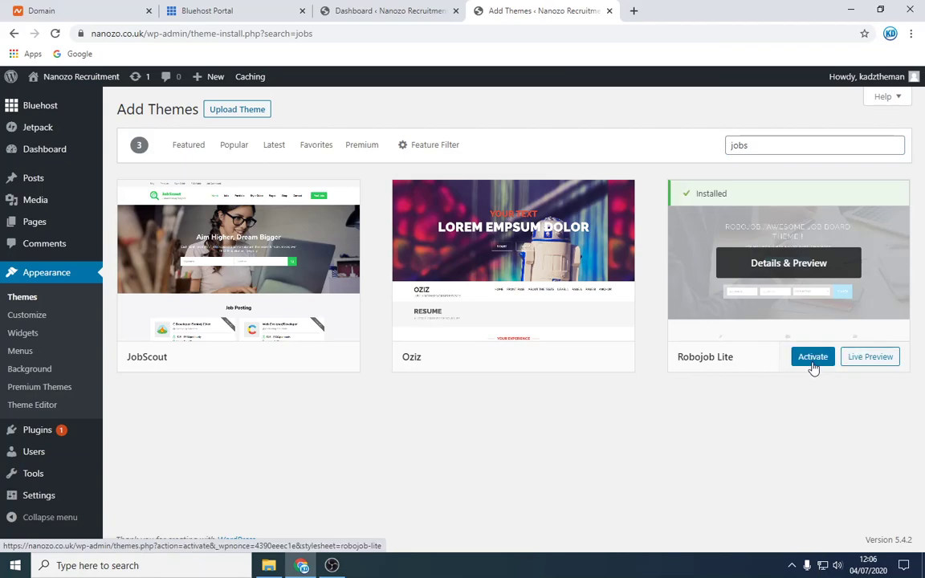
{"action": "left_click", "coordinate": [826, 363]}
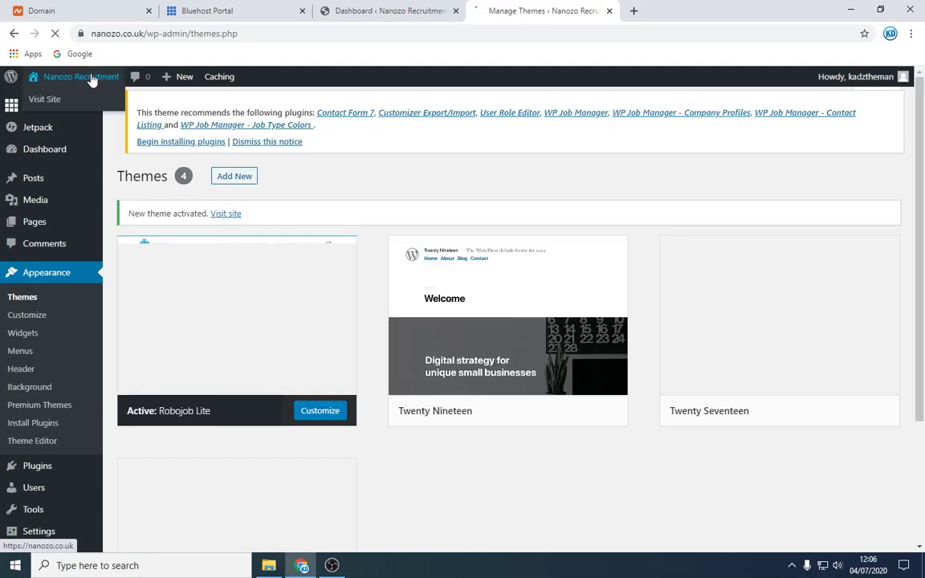
Step: Open the site in a new tab and look over its homepage with the newly activated theme
{"action": "right_click", "coordinate": [93, 81]}
{"action": "left_click", "coordinate": [121, 85]}
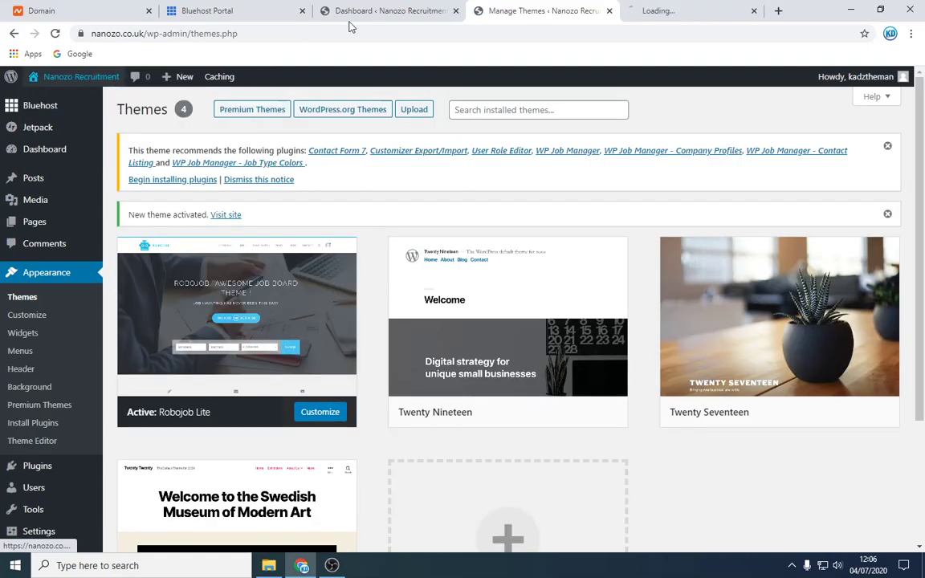
{"action": "left_click", "coordinate": [654, 10]}
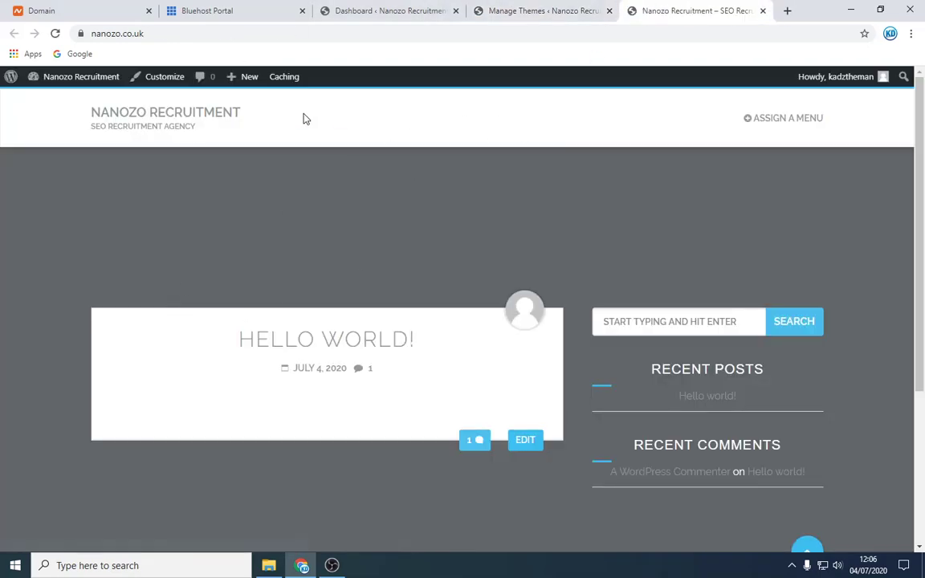
{"action": "scroll", "coordinate": [543, 290], "scroll_direction": "down", "scroll_amount": 3}
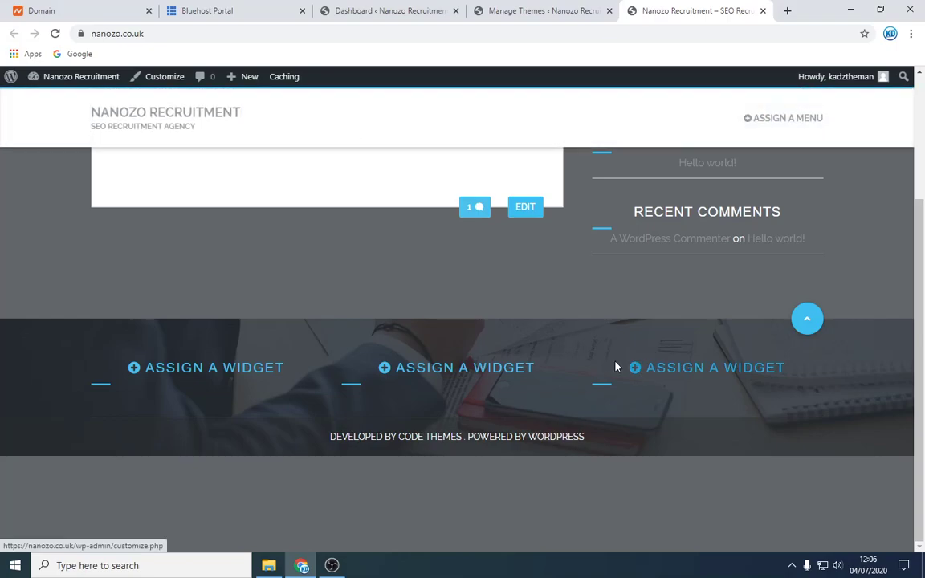
{"action": "scroll", "coordinate": [533, 363], "scroll_direction": "up", "scroll_amount": 3}
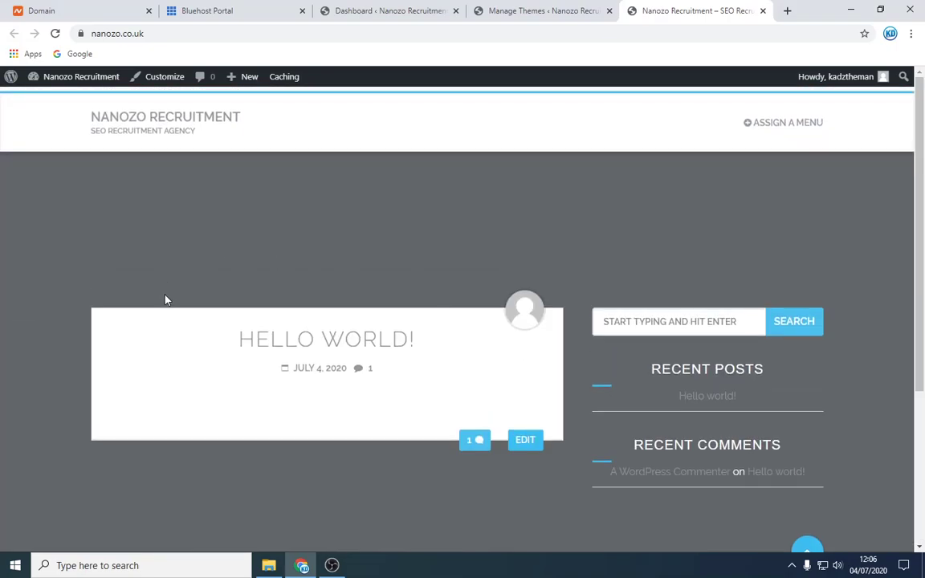
{"action": "scroll", "coordinate": [306, 225], "scroll_direction": "down", "scroll_amount": 3}
{"action": "scroll", "coordinate": [359, 235], "scroll_direction": "up", "scroll_amount": 3}
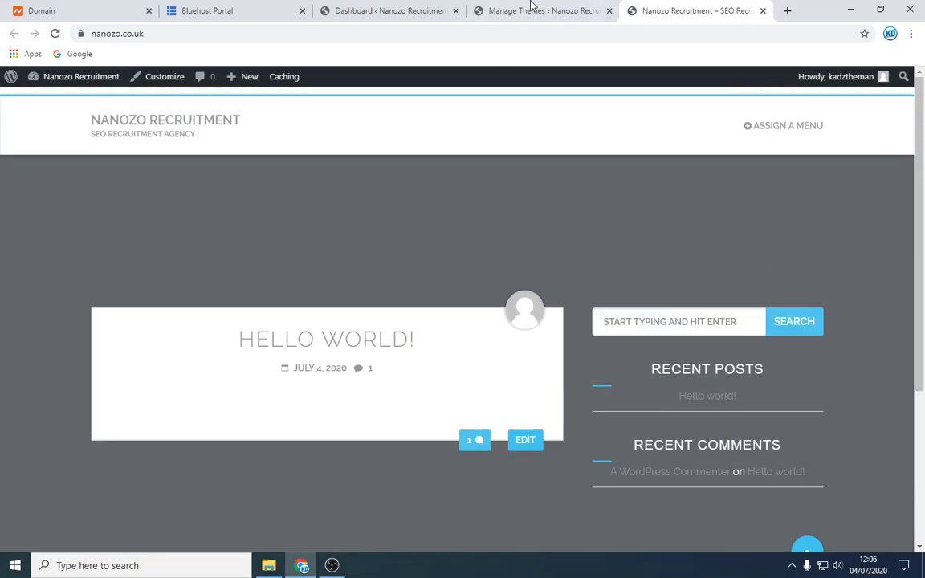
Step: Bulk-install all seven plugins recommended by the theme and return to the required plugins list
{"action": "left_click", "coordinate": [532, 9]}
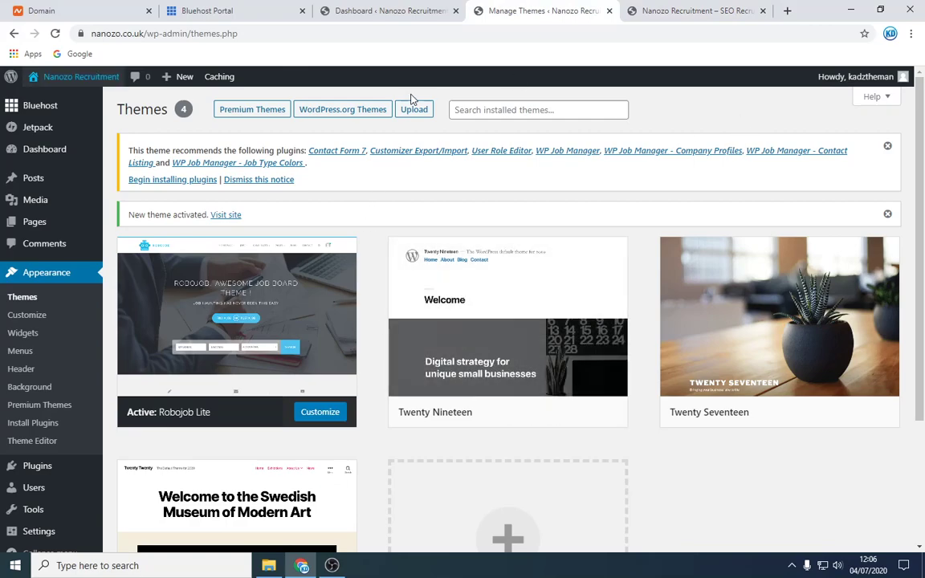
{"action": "left_click", "coordinate": [16, 34]}
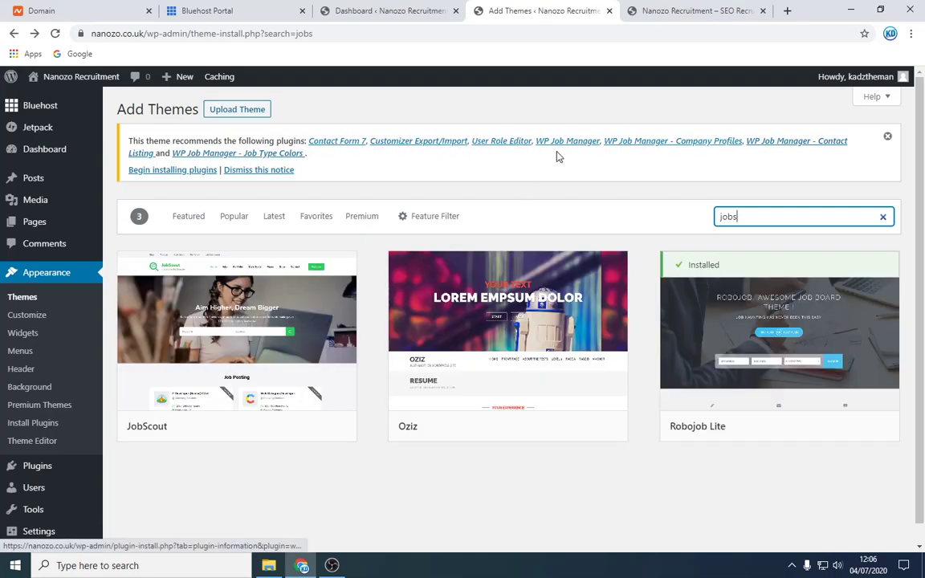
{"action": "left_click", "coordinate": [181, 170]}
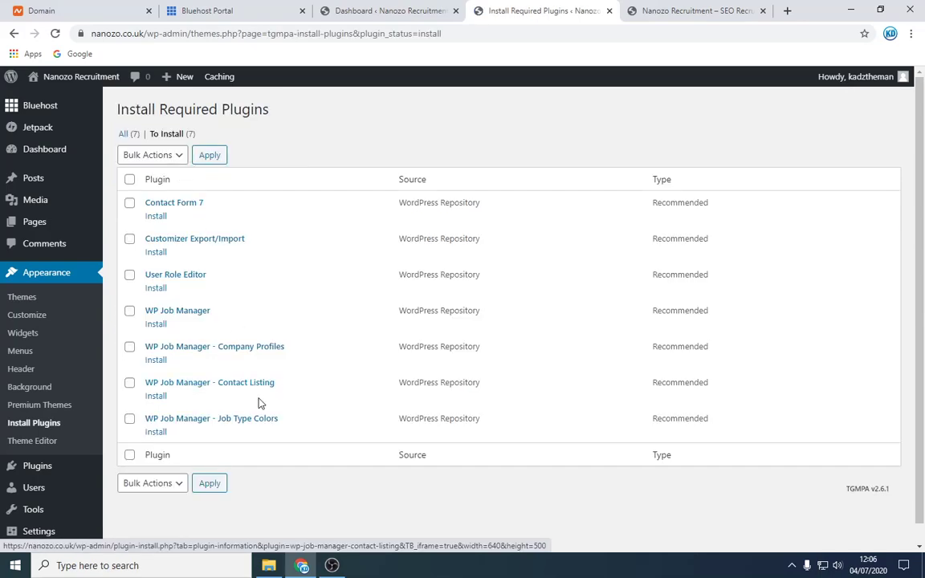
{"action": "left_click", "coordinate": [129, 180]}
{"action": "left_click", "coordinate": [157, 154]}
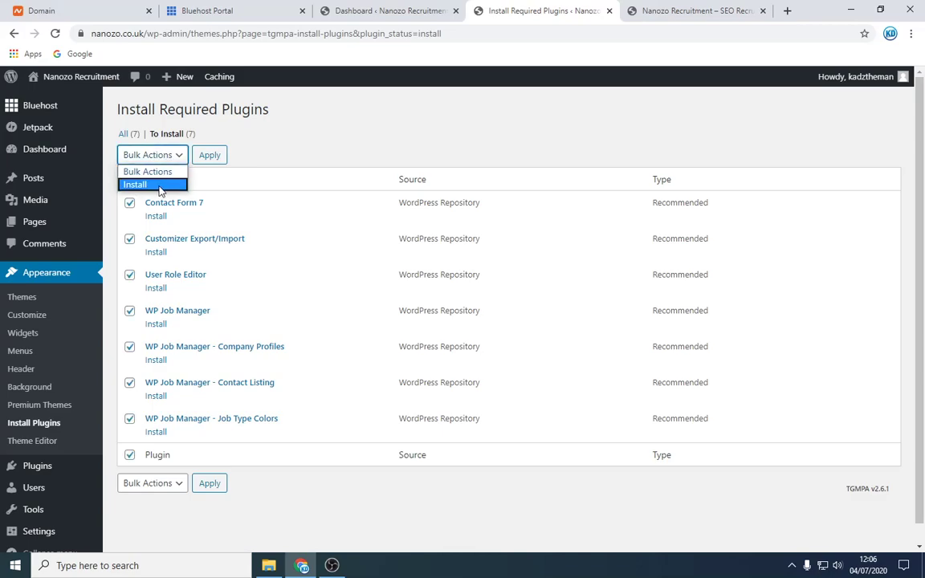
{"action": "left_click", "coordinate": [159, 185]}
{"action": "left_click", "coordinate": [208, 155]}
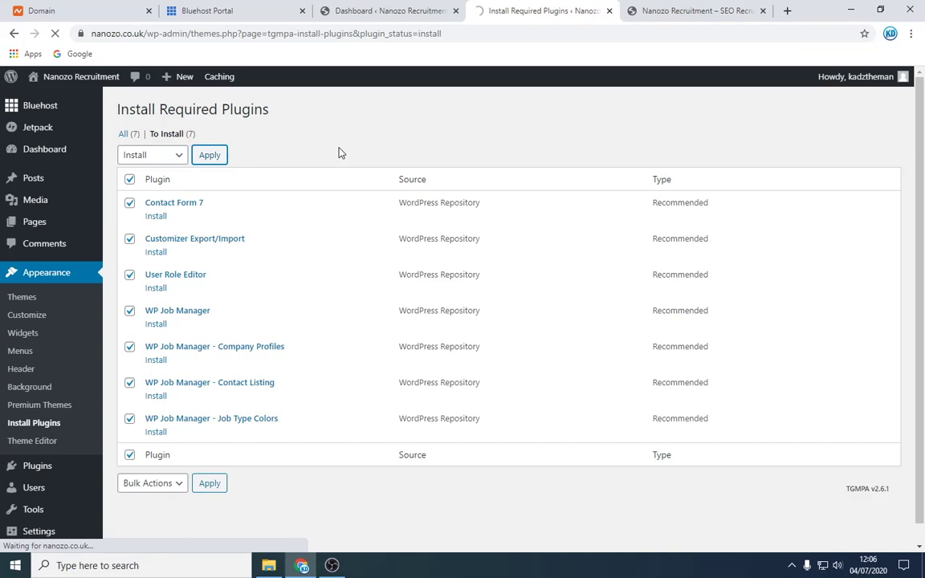
{"action": "scroll", "coordinate": [393, 221], "scroll_direction": "down", "scroll_amount": 2}
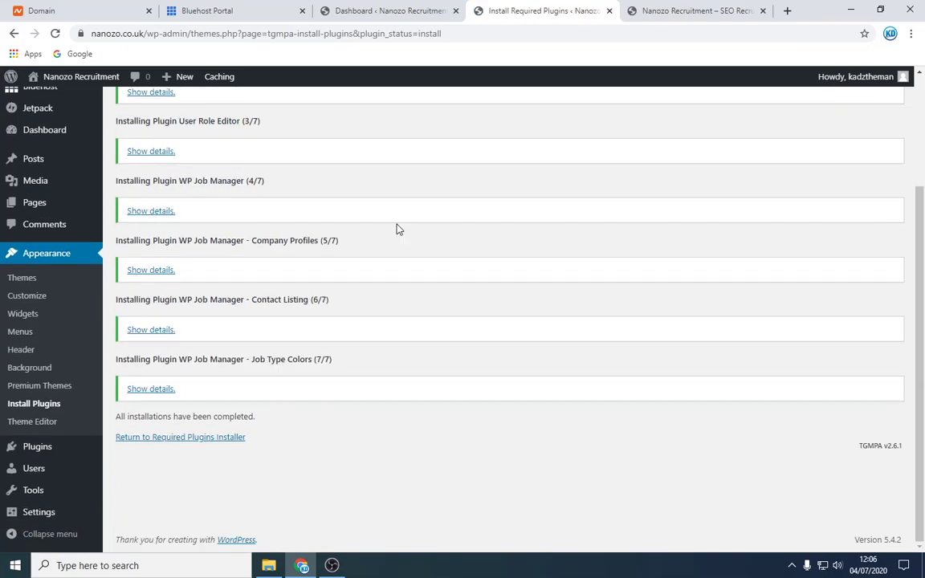
{"action": "left_click", "coordinate": [178, 437]}
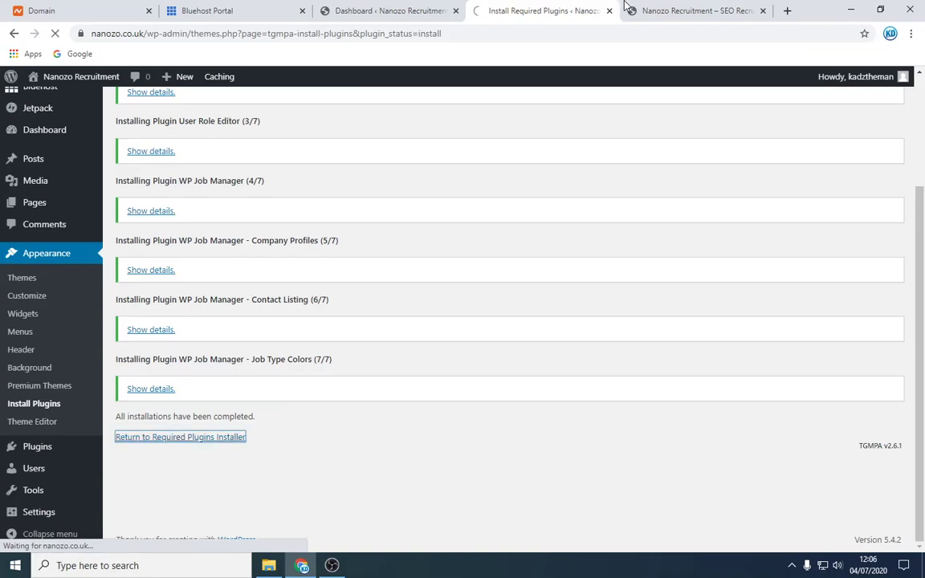
Step: Reload the site's homepage to check its appearance after the plugin installation
{"action": "key", "text": "ctrl+Tab"}
{"action": "left_click", "coordinate": [378, 37]}
{"action": "key", "text": "Return"}
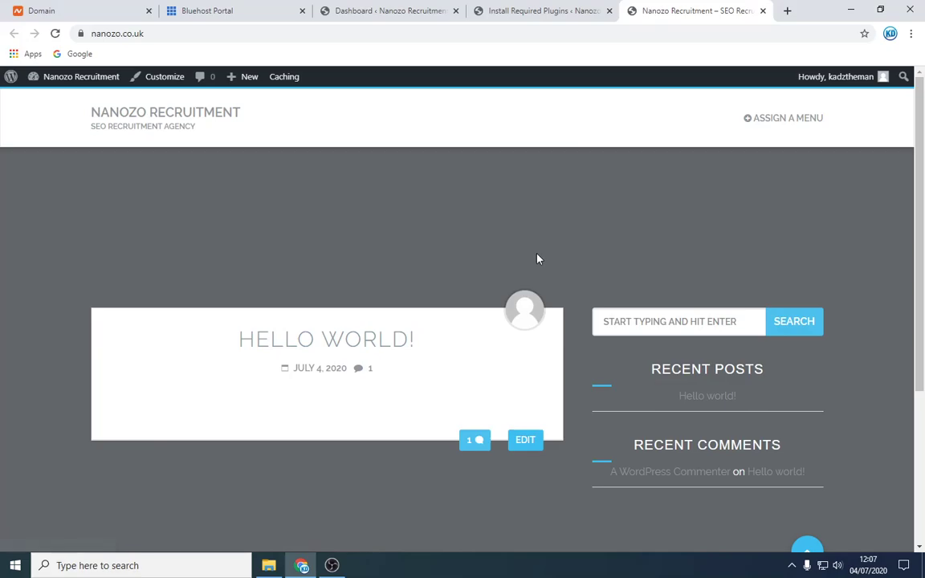
Step: Bulk-activate all seven installed plugins in the required plugins list
{"action": "left_click", "coordinate": [552, 10]}
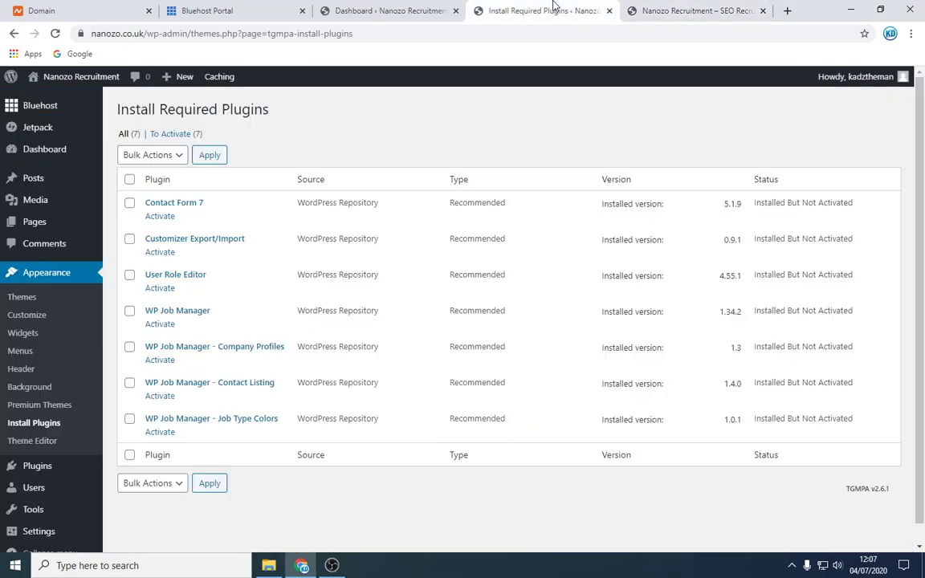
{"action": "left_click", "coordinate": [130, 179]}
{"action": "left_click", "coordinate": [148, 157]}
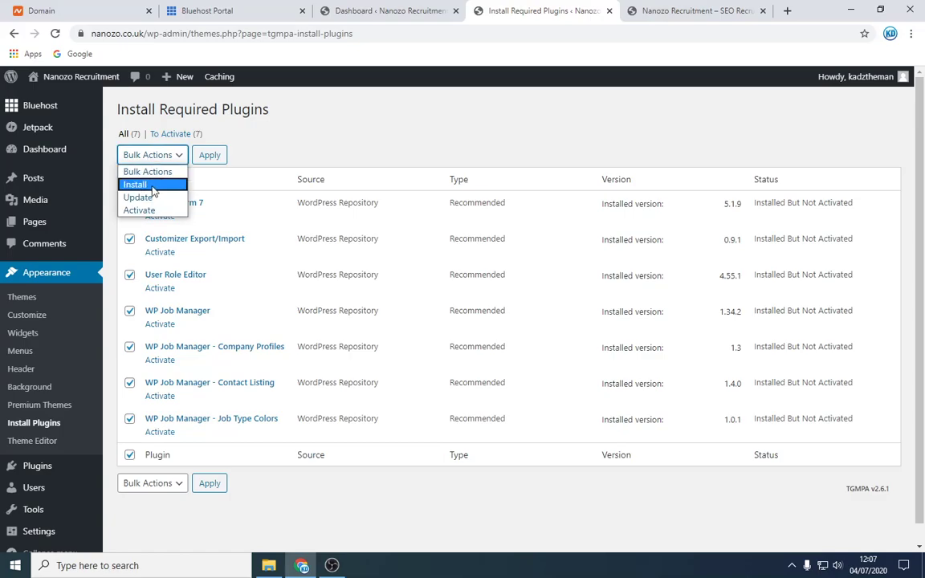
{"action": "left_click", "coordinate": [139, 211]}
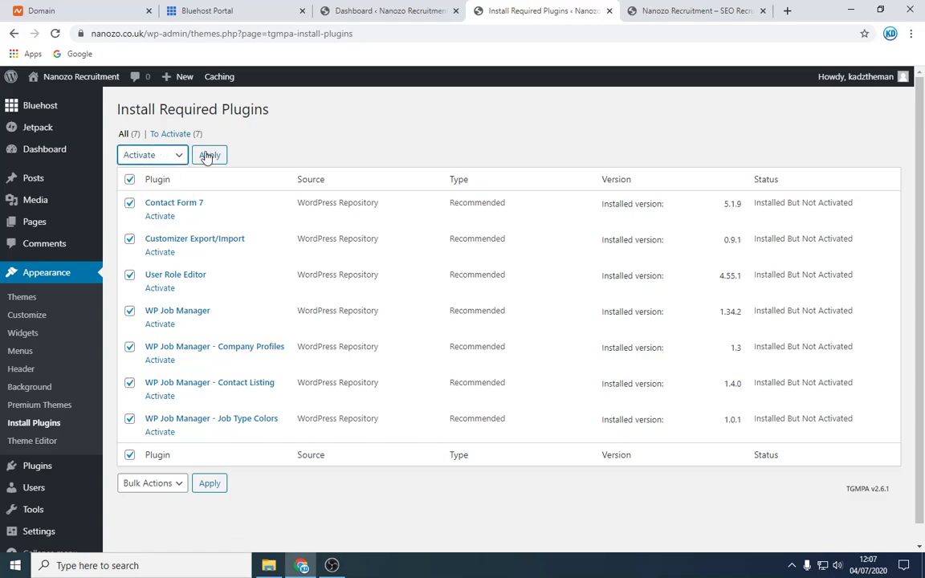
{"action": "left_click", "coordinate": [208, 155]}
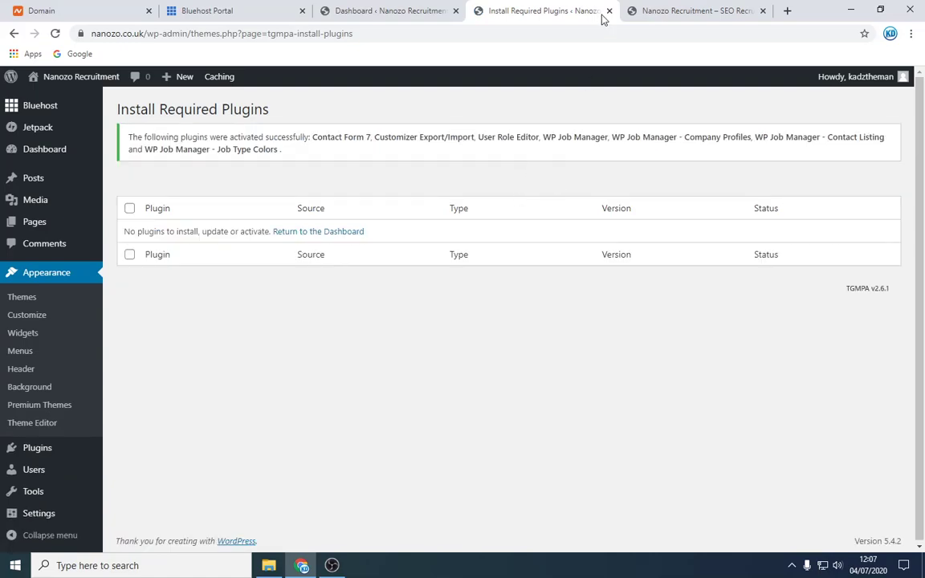
Step: Reload the site's homepage and look it over with the recommended plugins activated
{"action": "left_click", "coordinate": [673, 7]}
{"action": "left_click", "coordinate": [387, 35]}
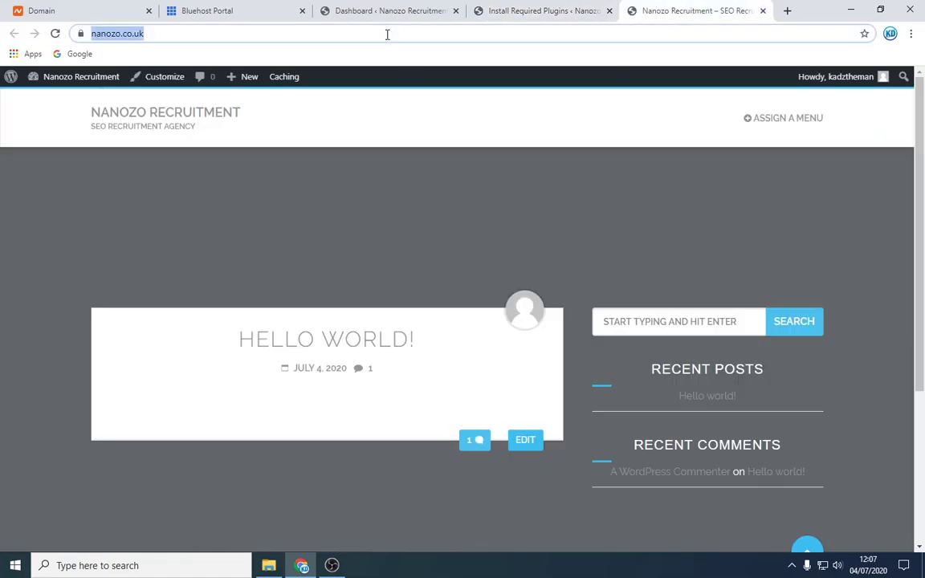
{"action": "key", "text": "Return"}
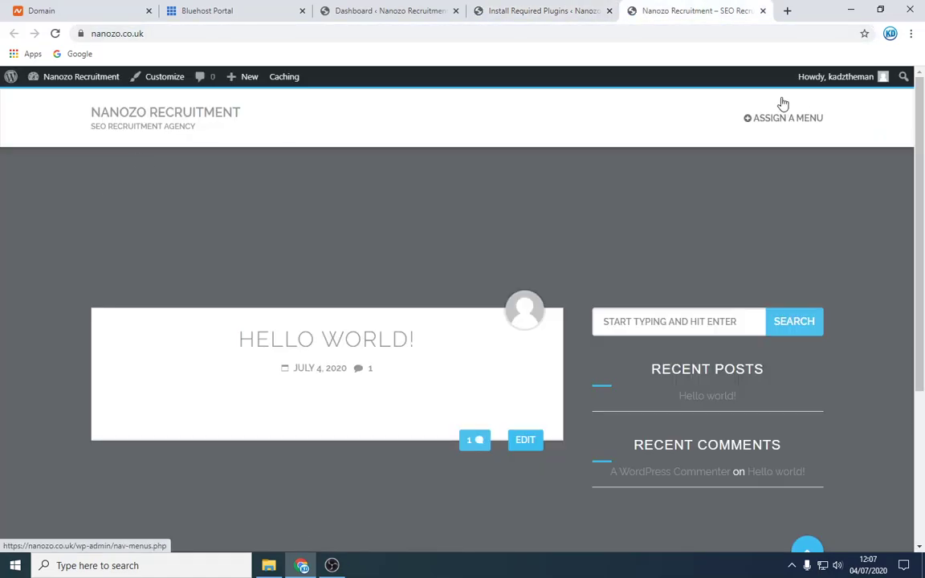
{"action": "scroll", "coordinate": [605, 351], "scroll_direction": "down", "scroll_amount": 3}
{"action": "scroll", "coordinate": [605, 347], "scroll_direction": "up", "scroll_amount": 3}
Step: Return to the admin tab, open the site customizer and look at the sections under Theme Options
{"action": "left_click", "coordinate": [532, 10]}
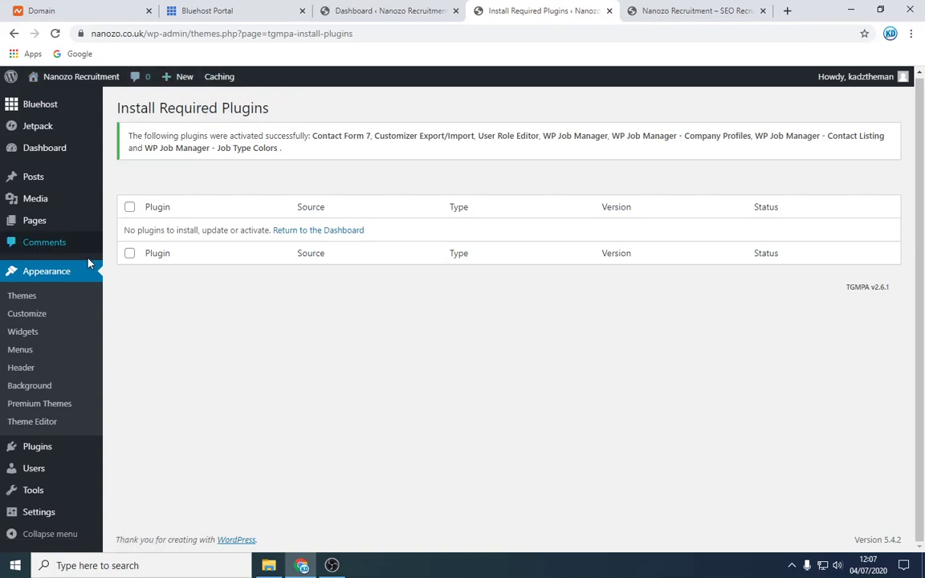
{"action": "left_click", "coordinate": [35, 320]}
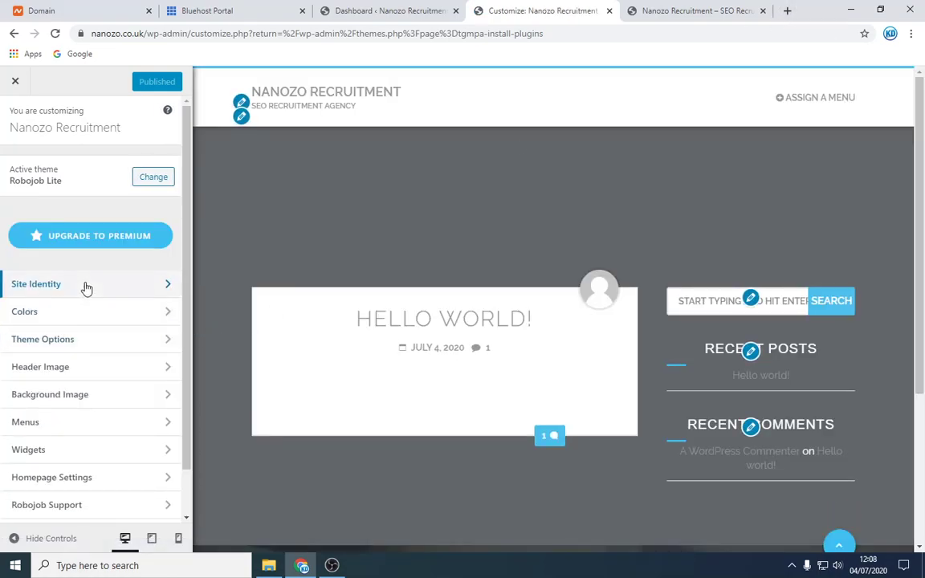
{"action": "left_click", "coordinate": [69, 344]}
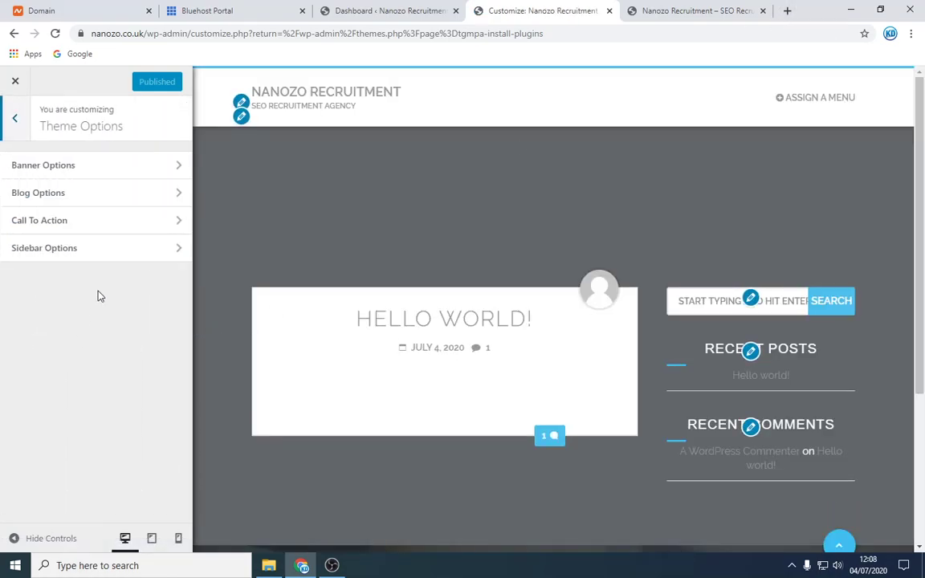
{"action": "left_click", "coordinate": [15, 118]}
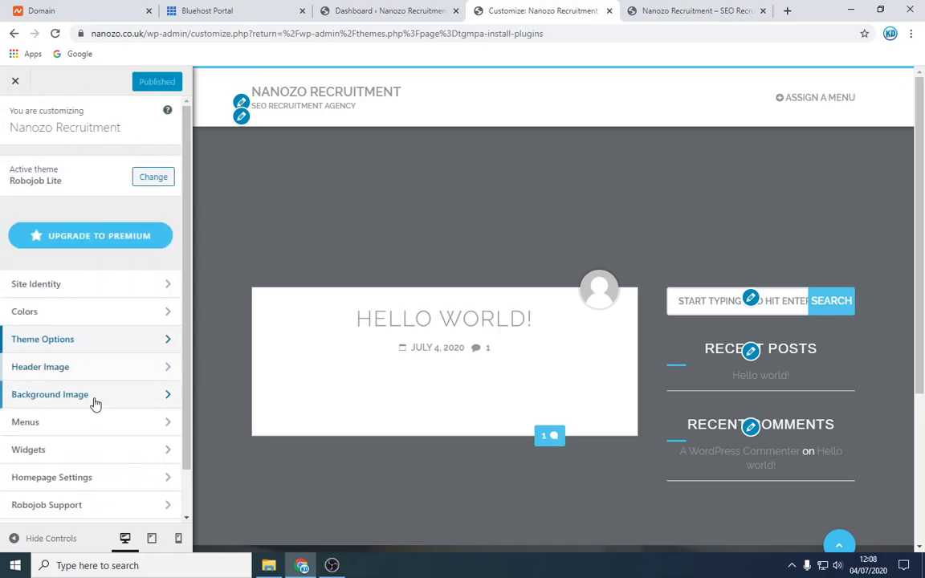
Step: Set the homepage to display a static page and check which pages are offered for the homepage and posts page
{"action": "scroll", "coordinate": [90, 399], "scroll_direction": "down", "scroll_amount": 1}
{"action": "left_click", "coordinate": [97, 434]}
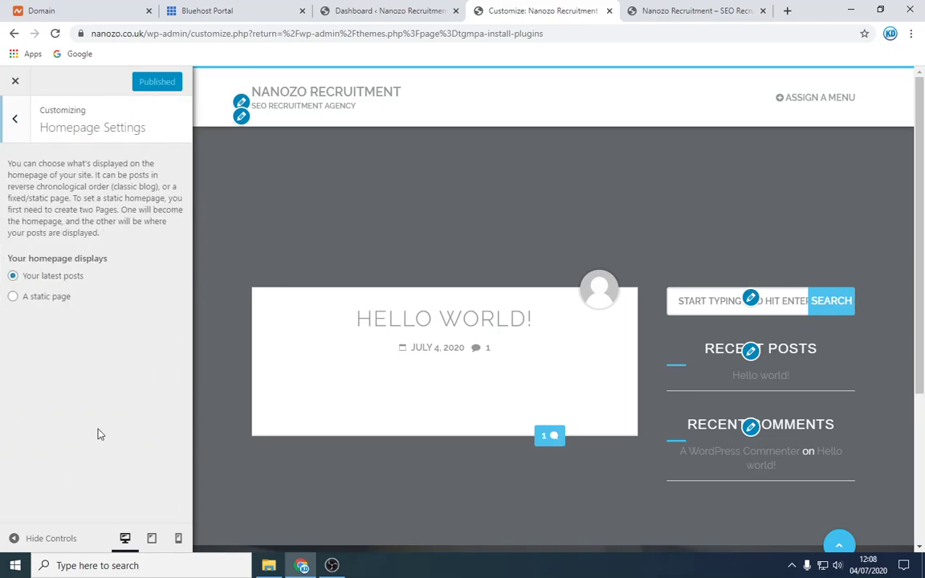
{"action": "left_click", "coordinate": [55, 297]}
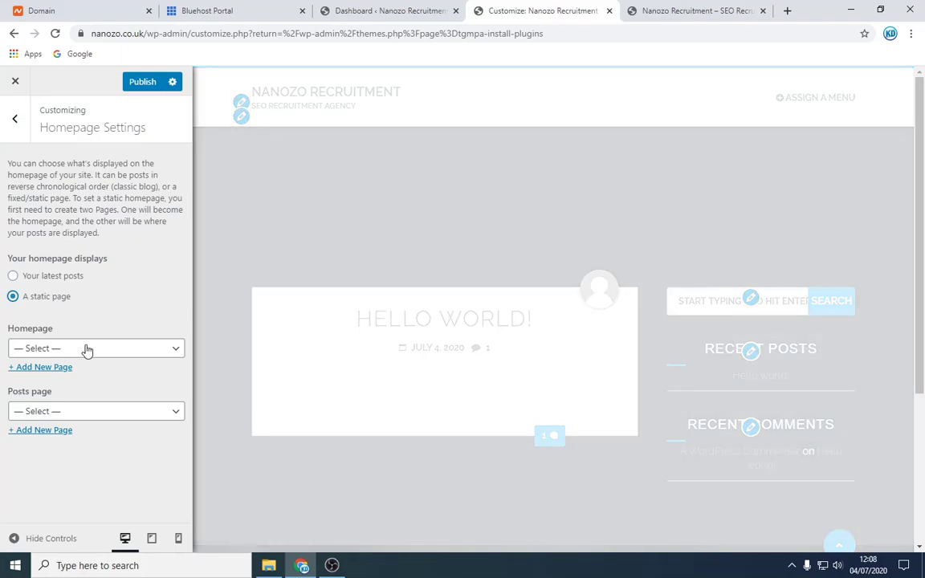
{"action": "left_click", "coordinate": [88, 349]}
{"action": "left_click", "coordinate": [87, 349]}
{"action": "left_click", "coordinate": [79, 412]}
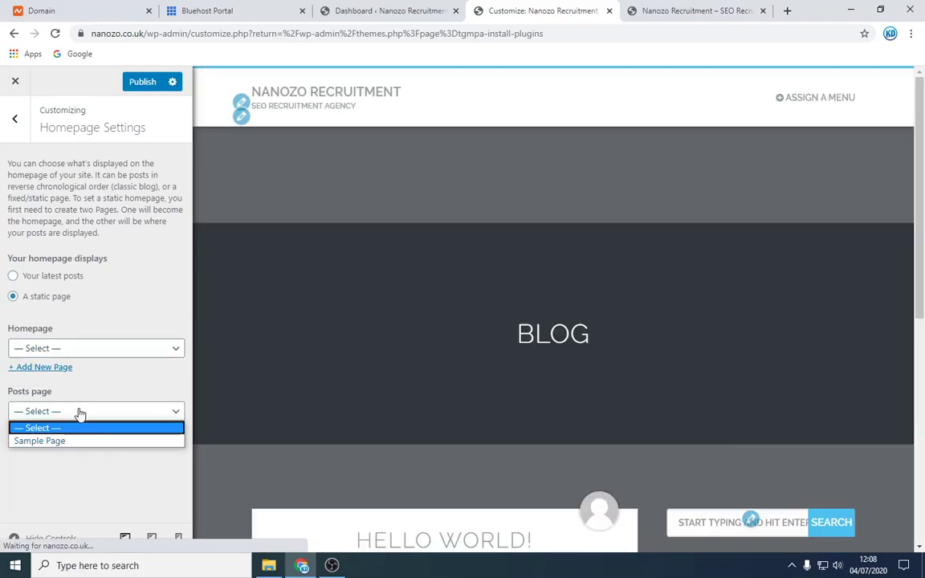
{"action": "left_click", "coordinate": [125, 273]}
{"action": "scroll", "coordinate": [653, 382], "scroll_direction": "down", "scroll_amount": 10}
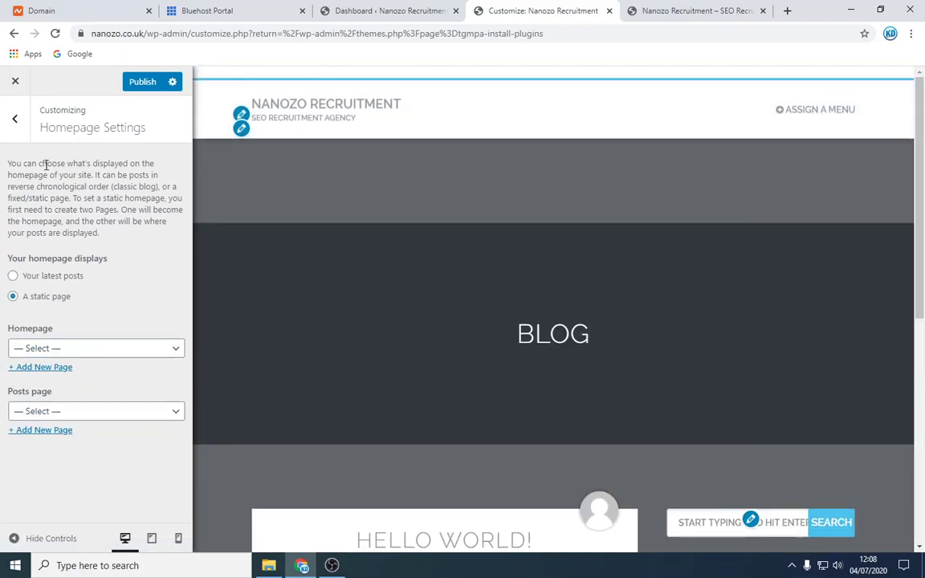
{"action": "left_click", "coordinate": [13, 119]}
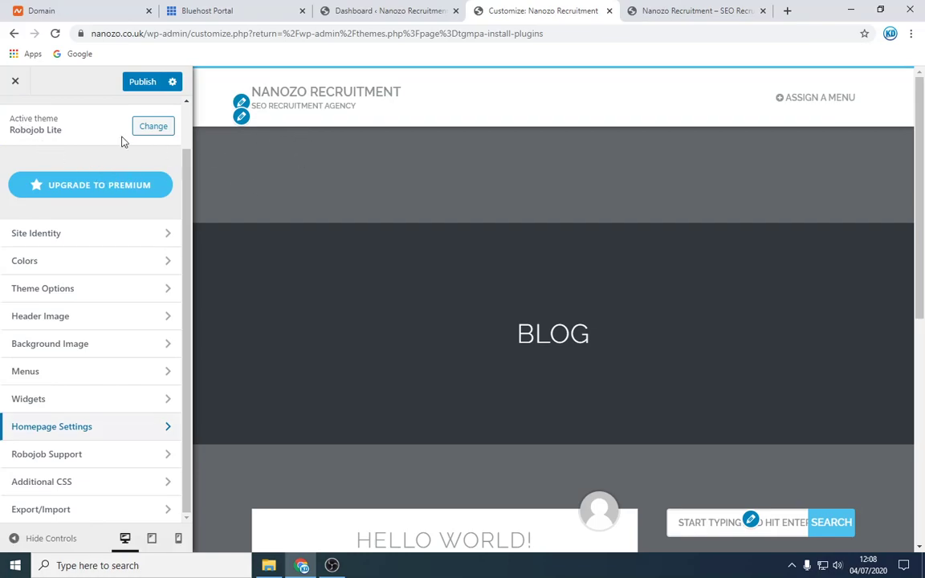
Step: Change the site tagline to "SEO Recruitment Agency UK" in the site identity settings
{"action": "left_click", "coordinate": [241, 119]}
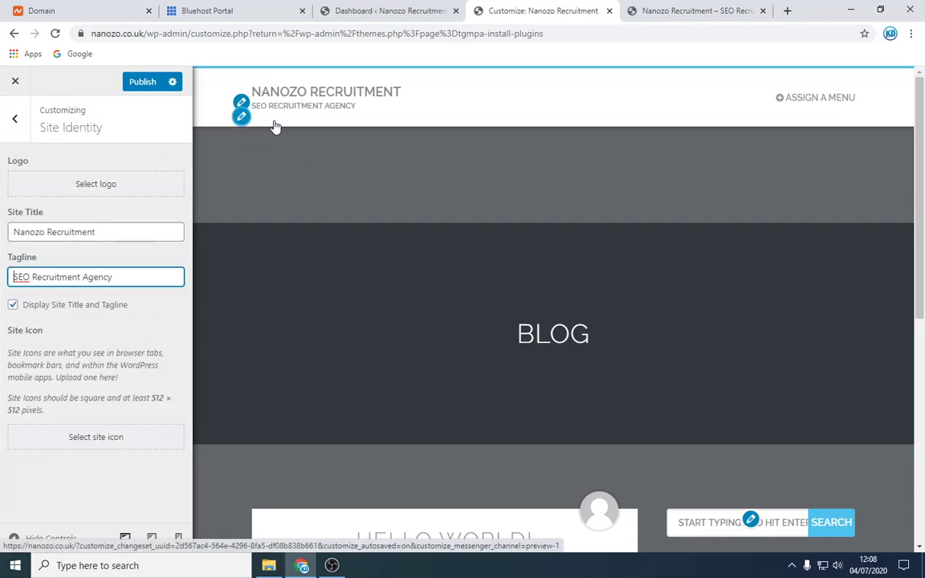
{"action": "left_click_drag", "start_coordinate": [120, 277], "coordinate": [32, 277]}
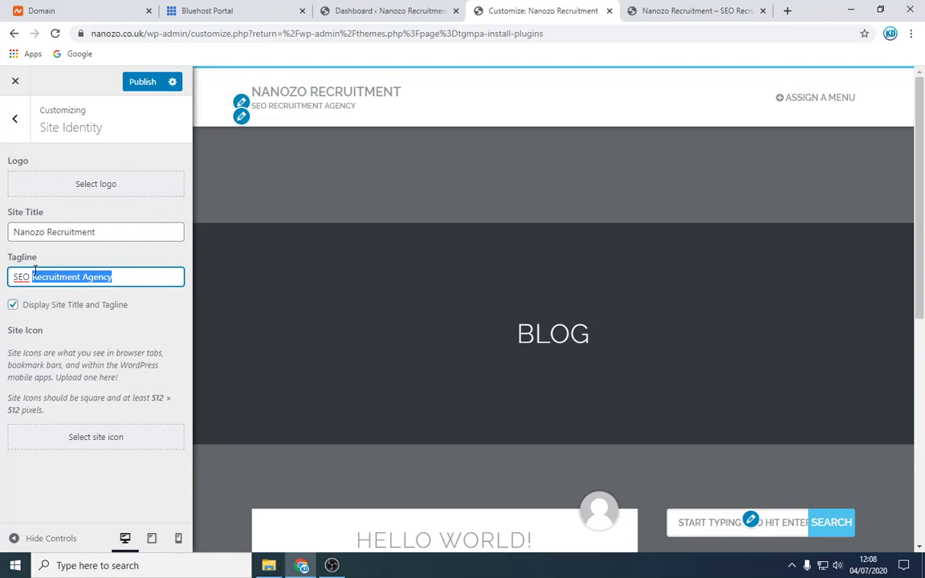
{"action": "left_click", "coordinate": [49, 278]}
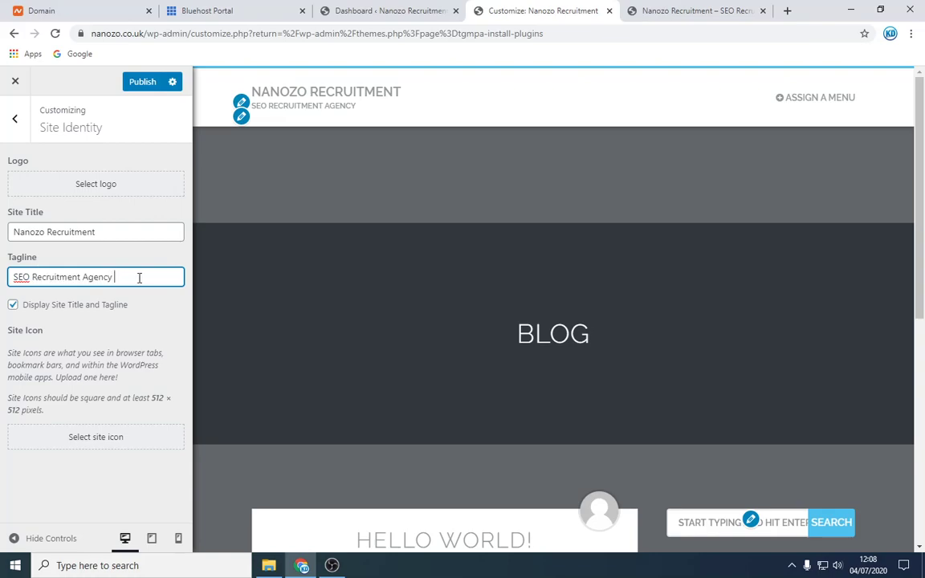
{"action": "type", "text": "UK"}
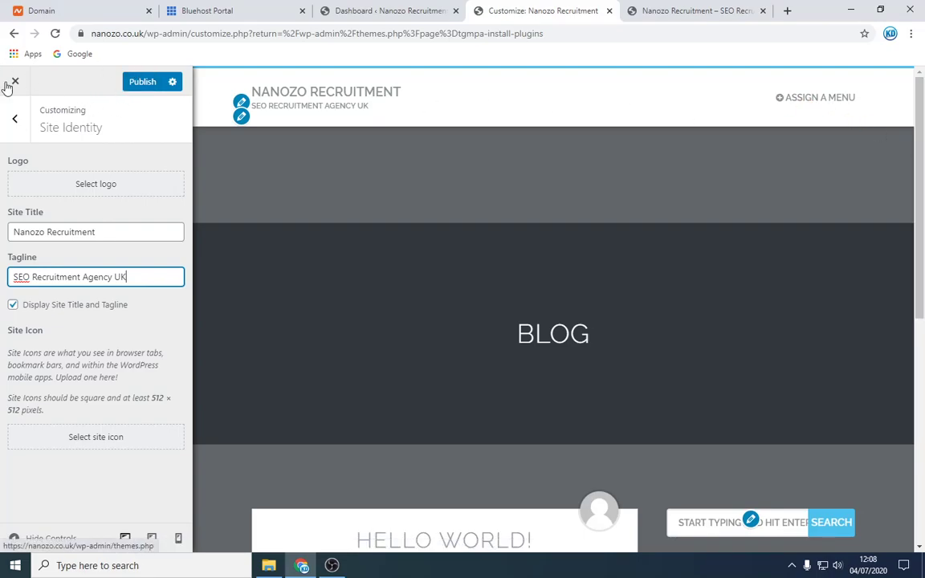
{"action": "left_click", "coordinate": [23, 130]}
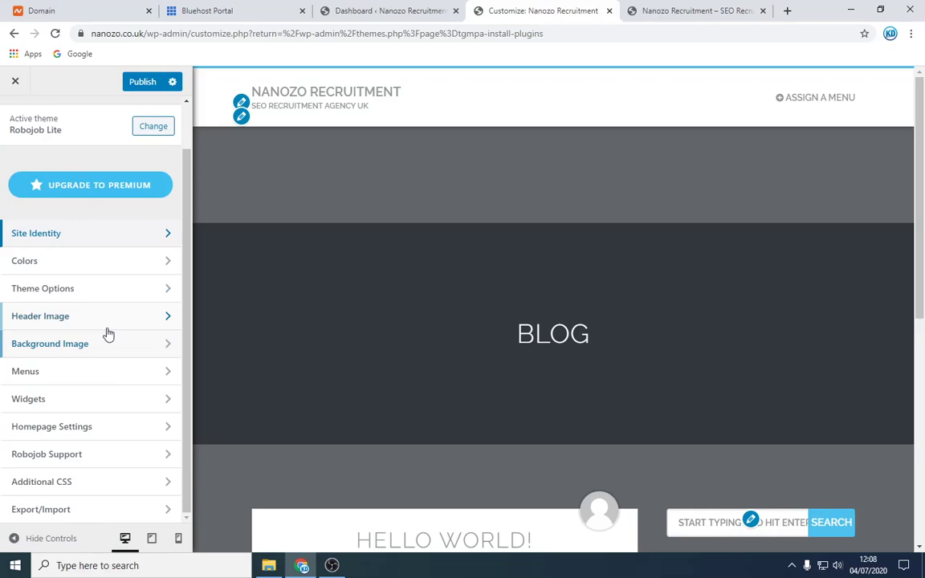
Step: Create a new navigation menu named Home and assign it to the Primary location
{"action": "left_click", "coordinate": [85, 376]}
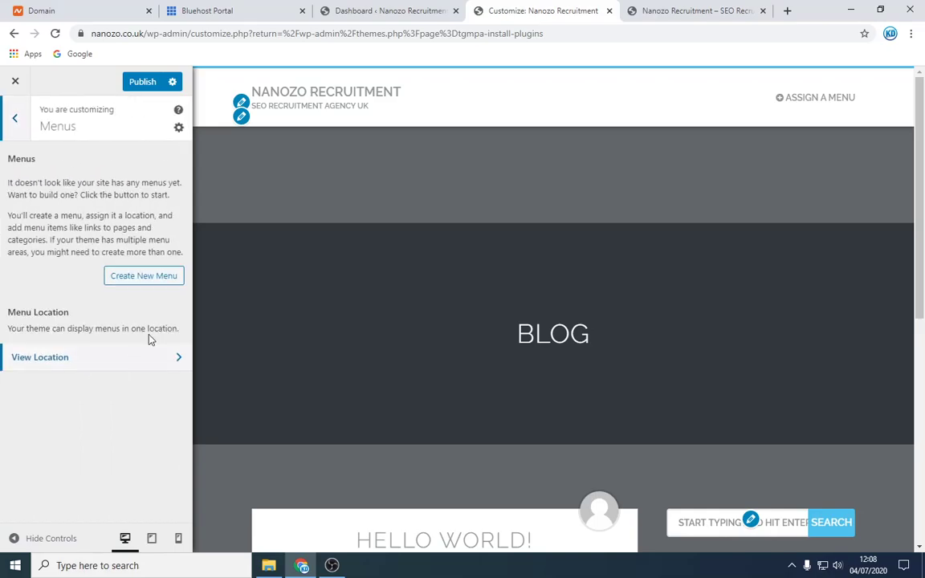
{"action": "left_click", "coordinate": [143, 277]}
{"action": "left_click", "coordinate": [76, 181]}
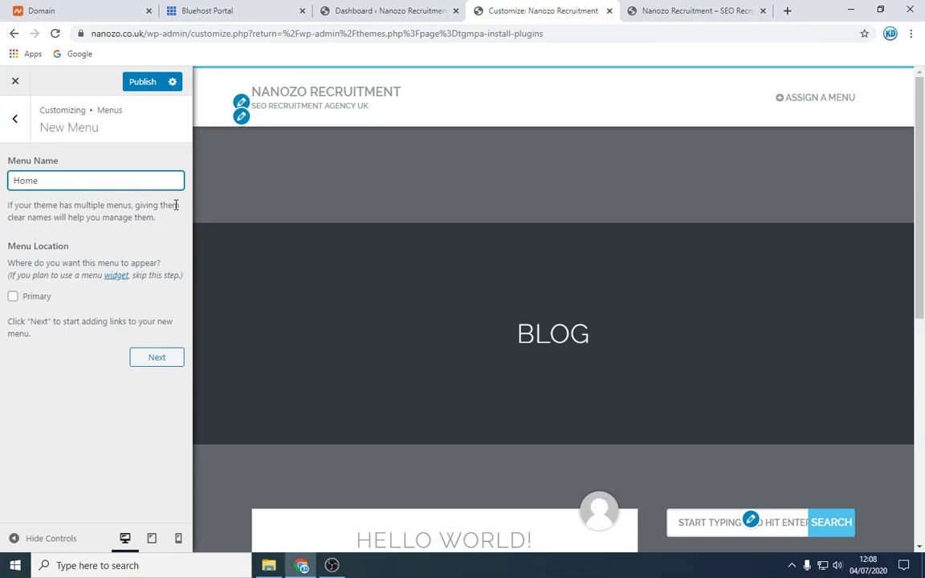
{"action": "left_click", "coordinate": [40, 297]}
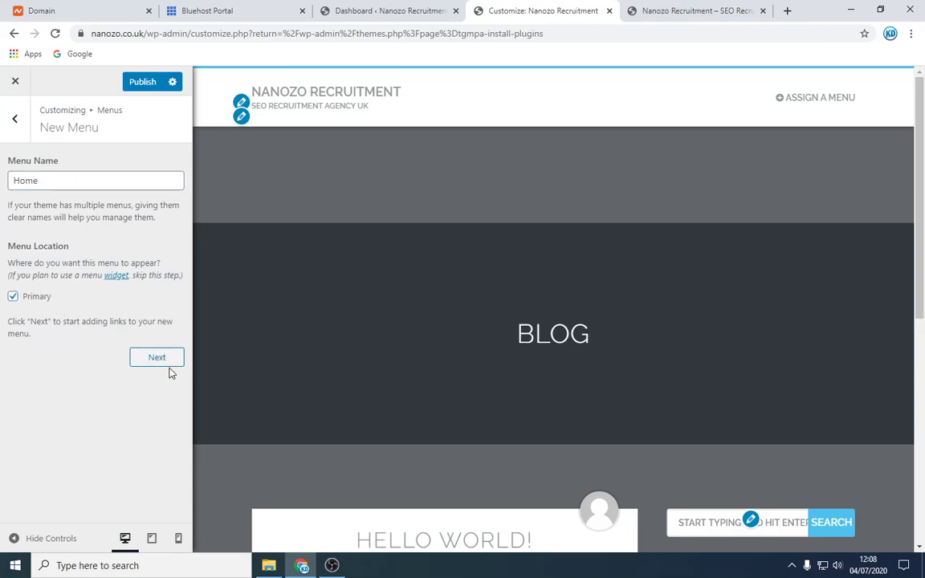
{"action": "left_click", "coordinate": [161, 358]}
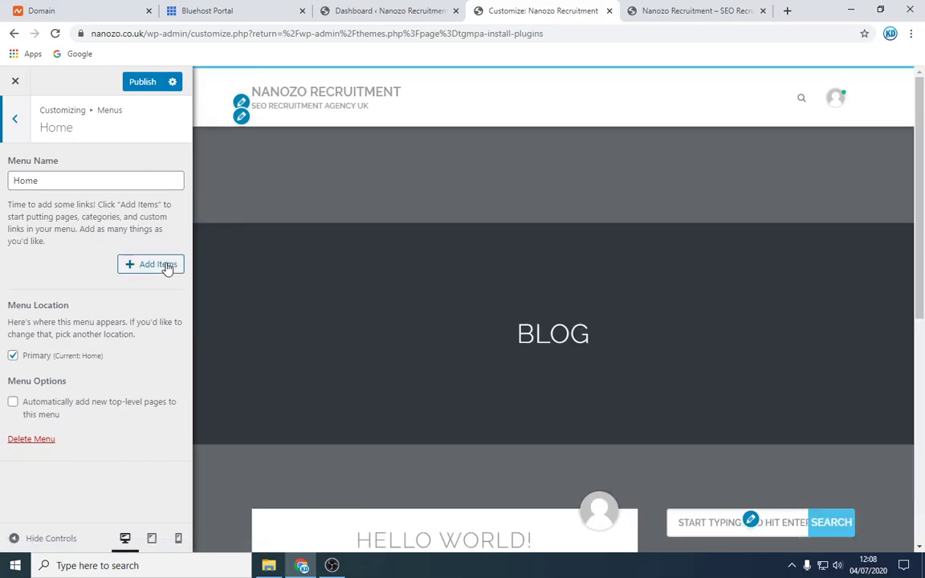
Step: Preview the header's account submenu, and add the existing Sample Page to the Home menu
{"action": "mouse_move", "coordinate": [849, 104]}
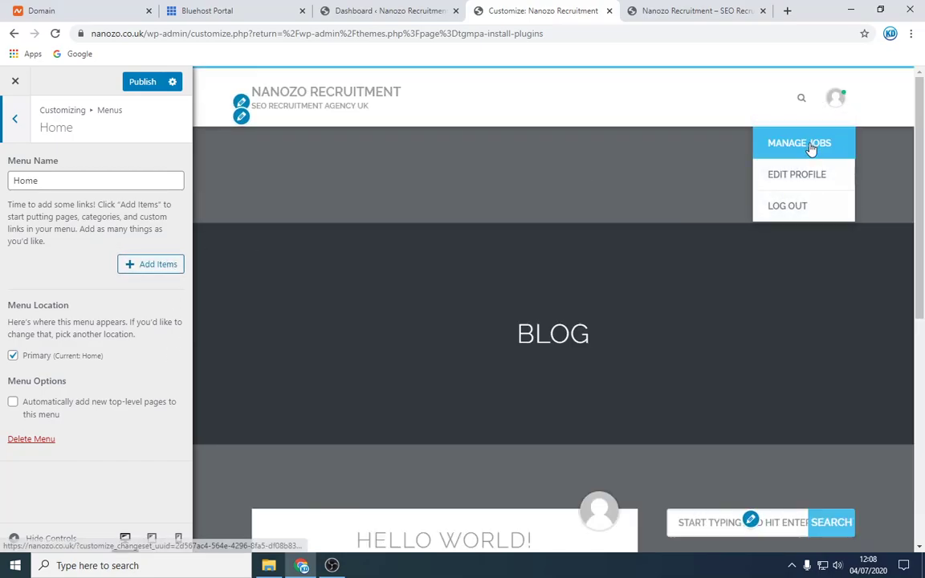
{"action": "left_click", "coordinate": [160, 266]}
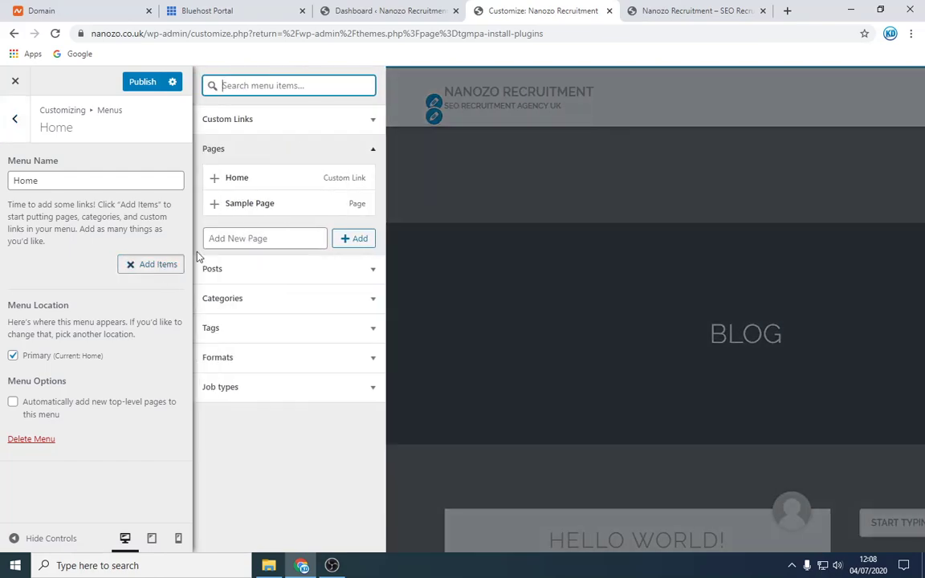
{"action": "left_click", "coordinate": [214, 204]}
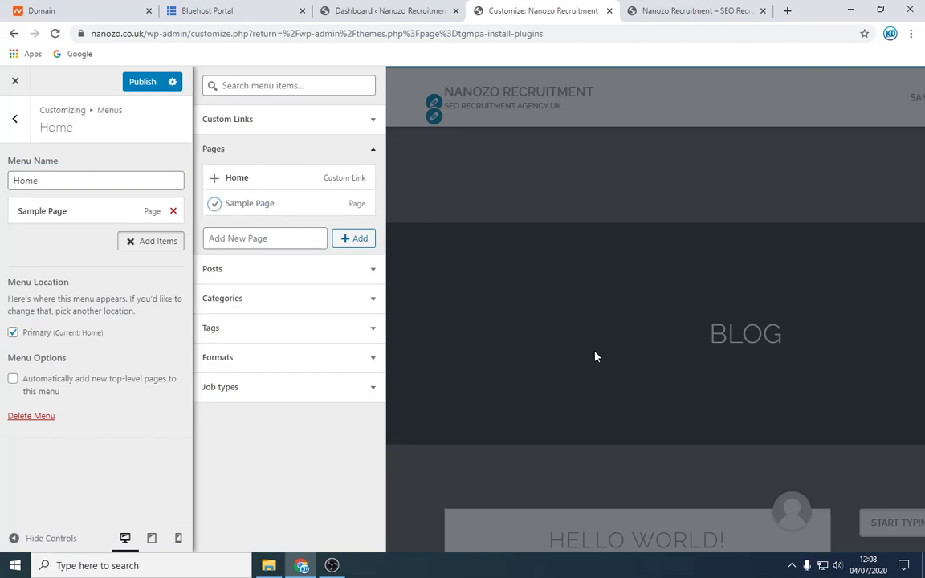
{"action": "left_click", "coordinate": [157, 240]}
{"action": "left_click", "coordinate": [156, 240]}
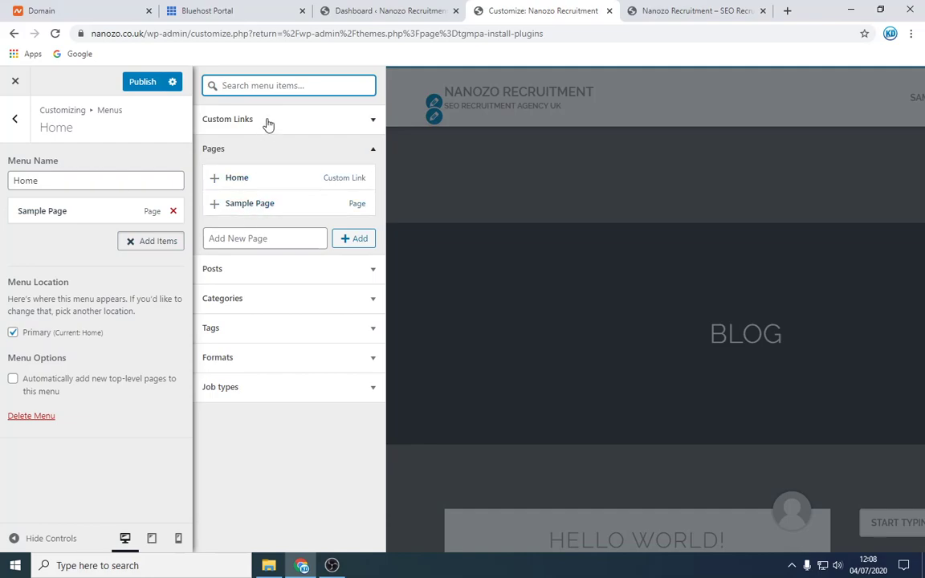
{"action": "left_click", "coordinate": [266, 123]}
{"action": "left_click", "coordinate": [314, 145]}
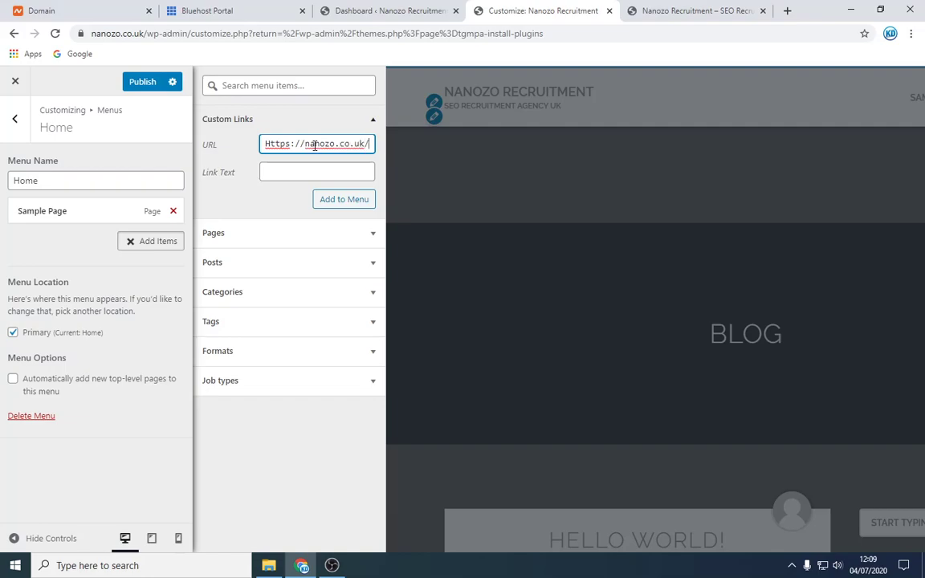
{"action": "type", "text": "jobs"}
{"action": "left_click", "coordinate": [301, 172]}
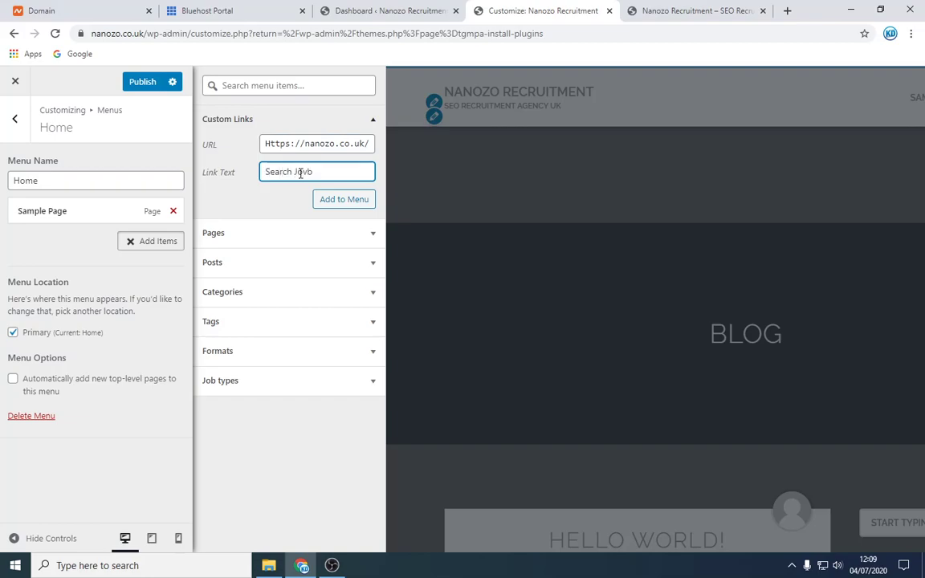
{"action": "type", "text": "Search Jobs"}
{"action": "left_click", "coordinate": [334, 204]}
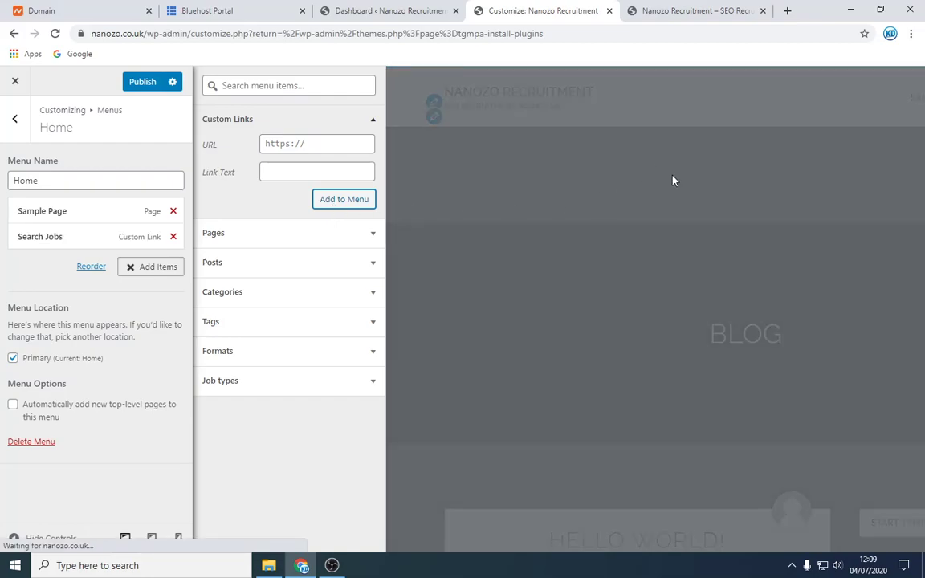
{"action": "left_click", "coordinate": [566, 258]}
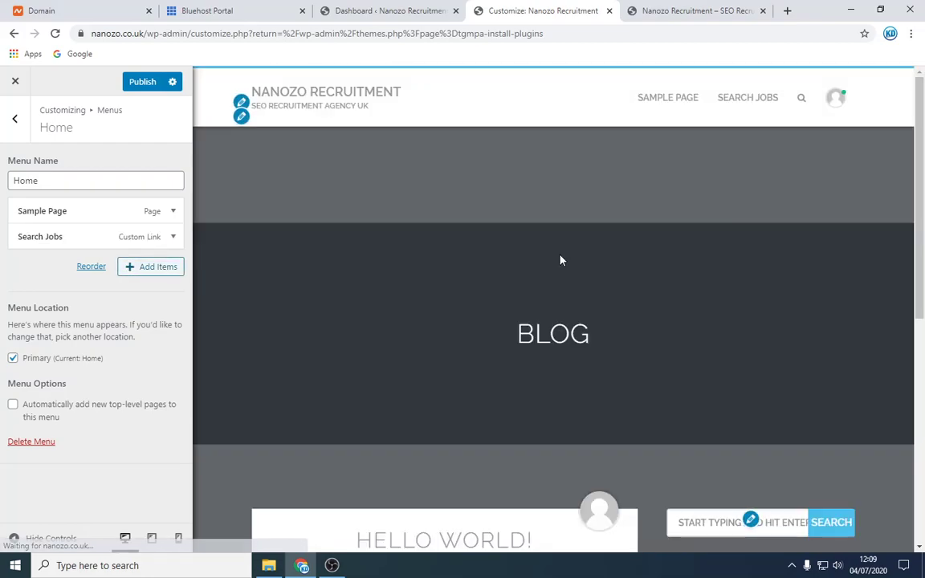
Step: Try the Search Jobs link in the site preview and look over the page
{"action": "left_click", "coordinate": [742, 102]}
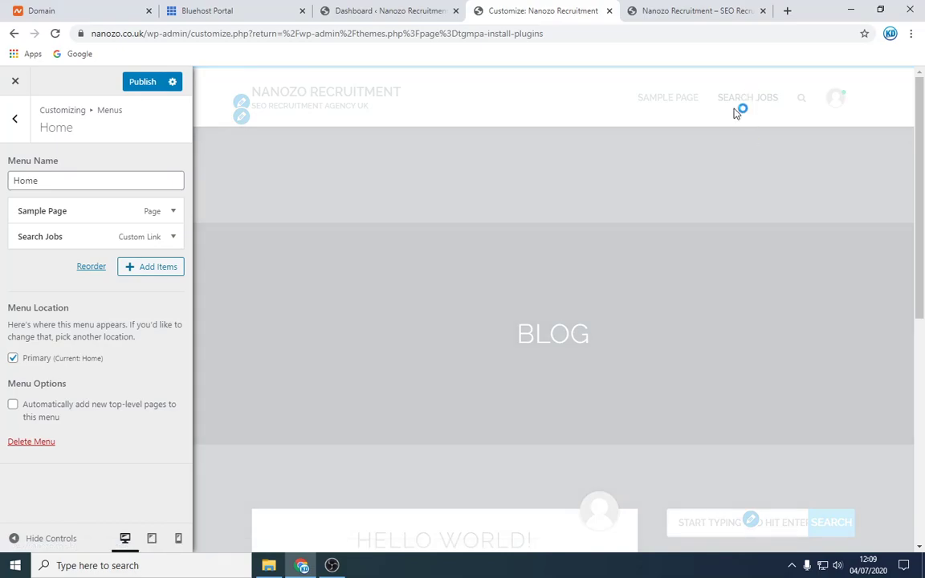
{"action": "scroll", "coordinate": [645, 277], "scroll_direction": "down", "scroll_amount": 5}
{"action": "scroll", "coordinate": [440, 391], "scroll_direction": "up", "scroll_amount": 5}
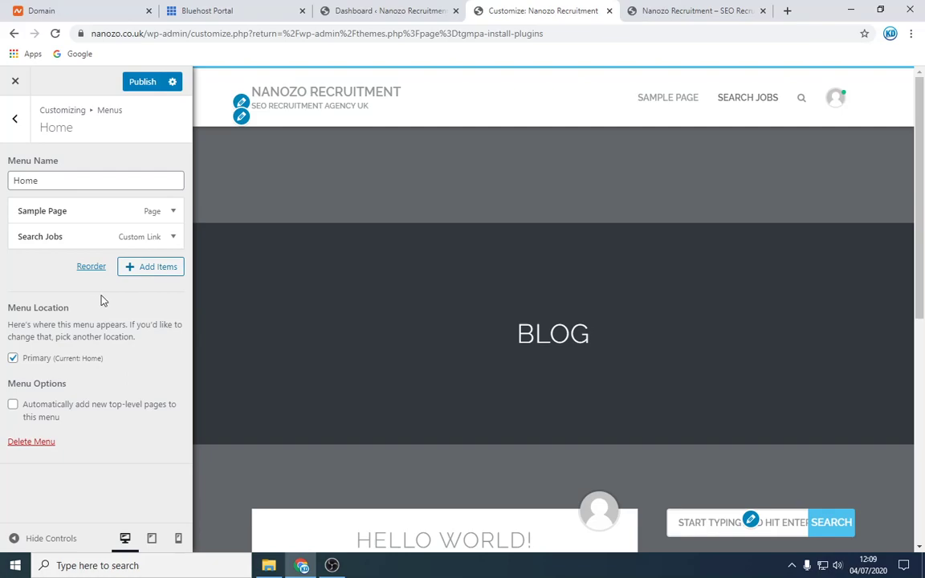
Step: Publish the tagline, homepage and menu changes and close the customizer
{"action": "left_click", "coordinate": [141, 82]}
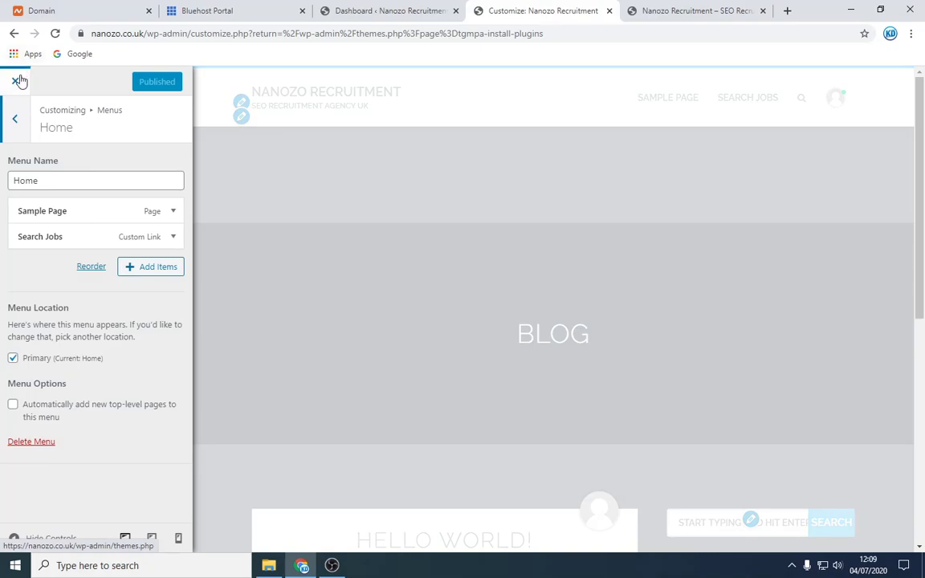
{"action": "left_click", "coordinate": [19, 81]}
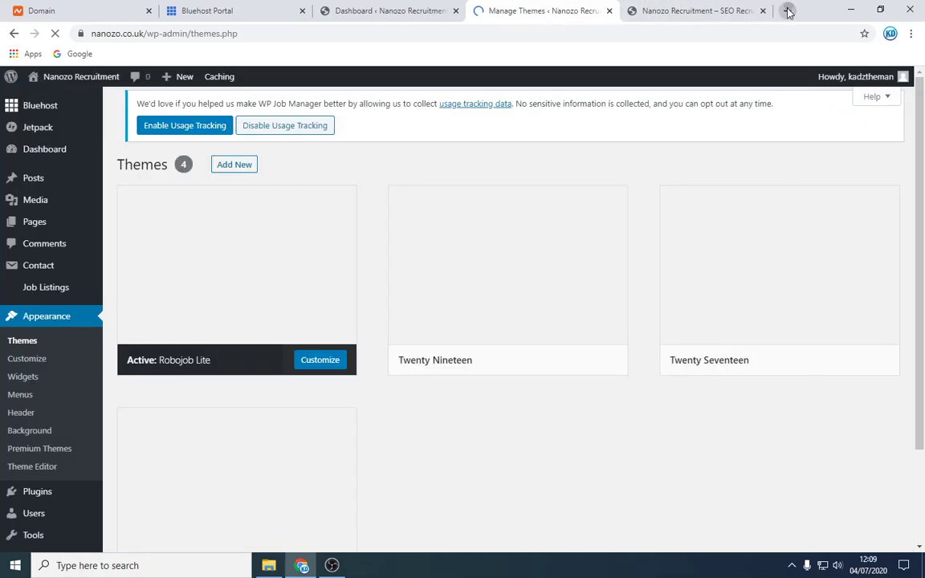
Step: Search Google in a new tab for "staffing agency wordpress theme" and refine the search by adding "free"
{"action": "left_click", "coordinate": [787, 10]}
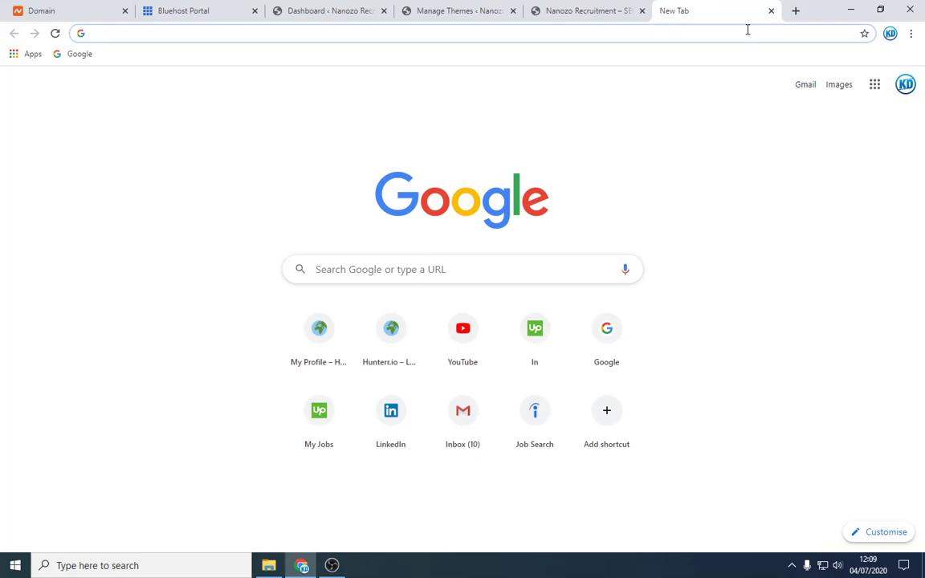
{"action": "type", "text": "Staffing agency"}
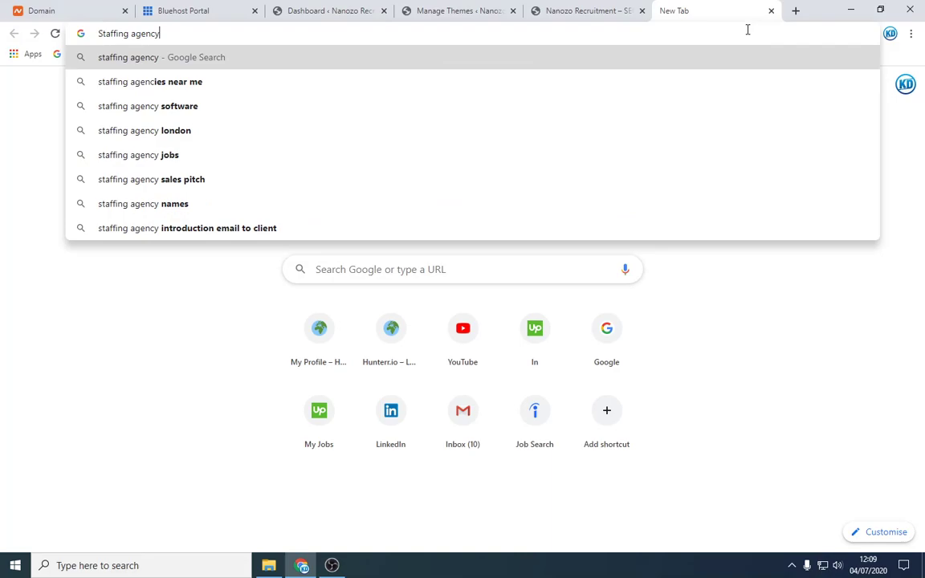
{"action": "type", "text": " wordpres"}
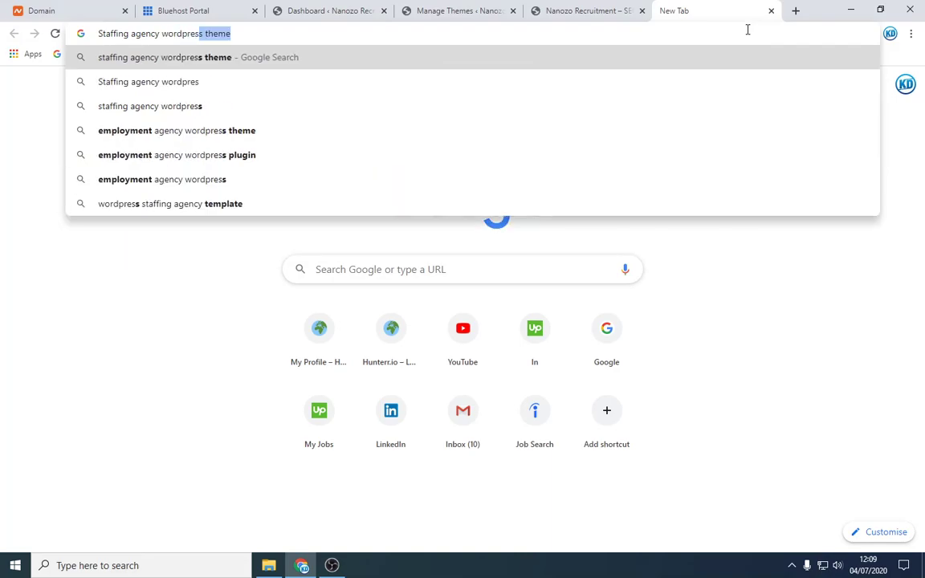
{"action": "type", "text": "s the"}
{"action": "key", "text": "Return"}
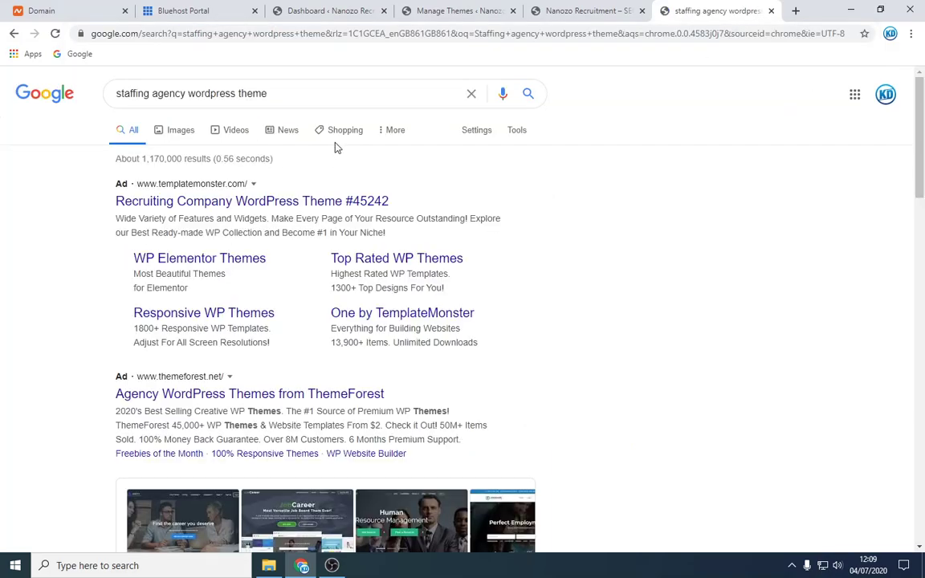
{"action": "left_click", "coordinate": [334, 94]}
{"action": "type", "text": "free"}
{"action": "key", "text": "Return"}
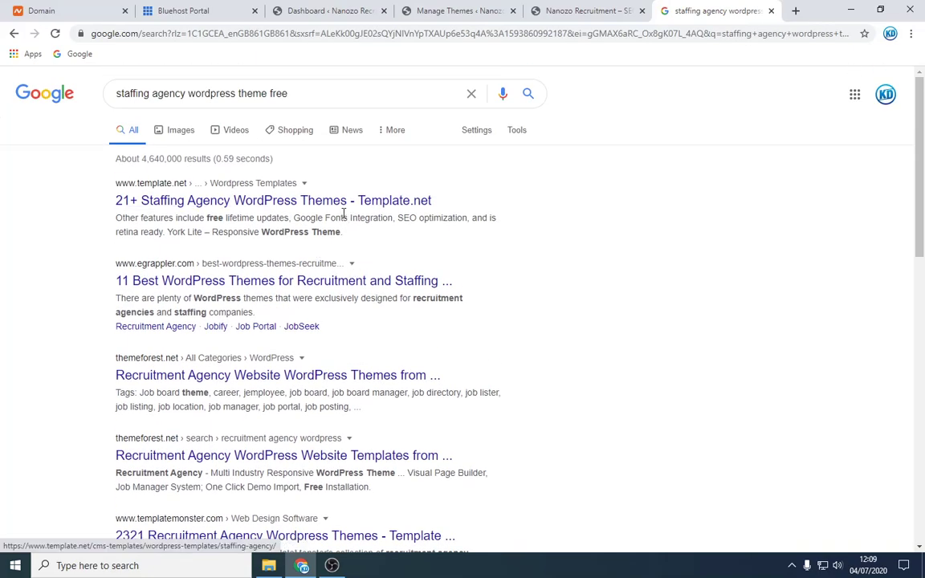
Step: Open the egrappler article on the 11 best recruitment and staffing WordPress themes in a separate tab, read through its theme entries and close it
{"action": "right_click", "coordinate": [372, 284]}
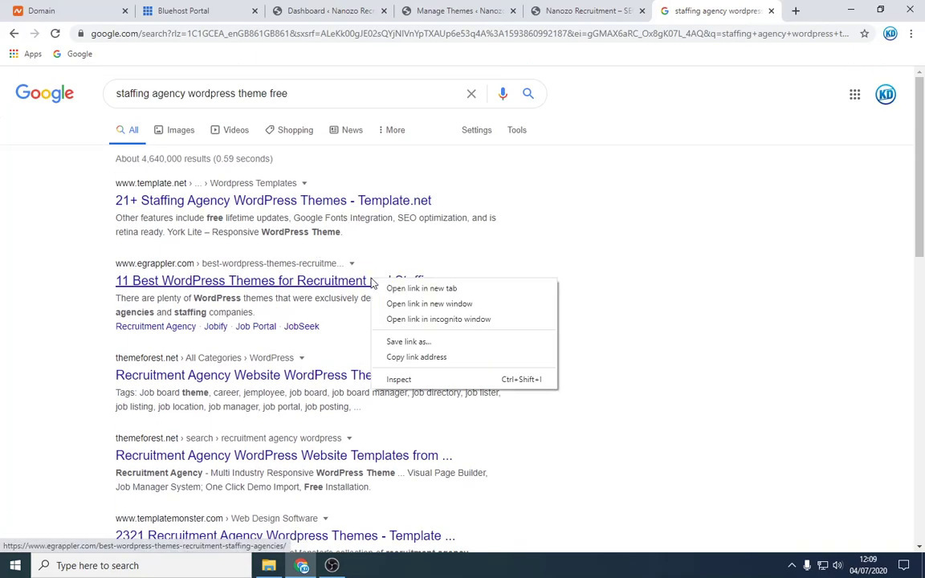
{"action": "left_click", "coordinate": [401, 289]}
{"action": "key", "text": "ctrl+Tab"}
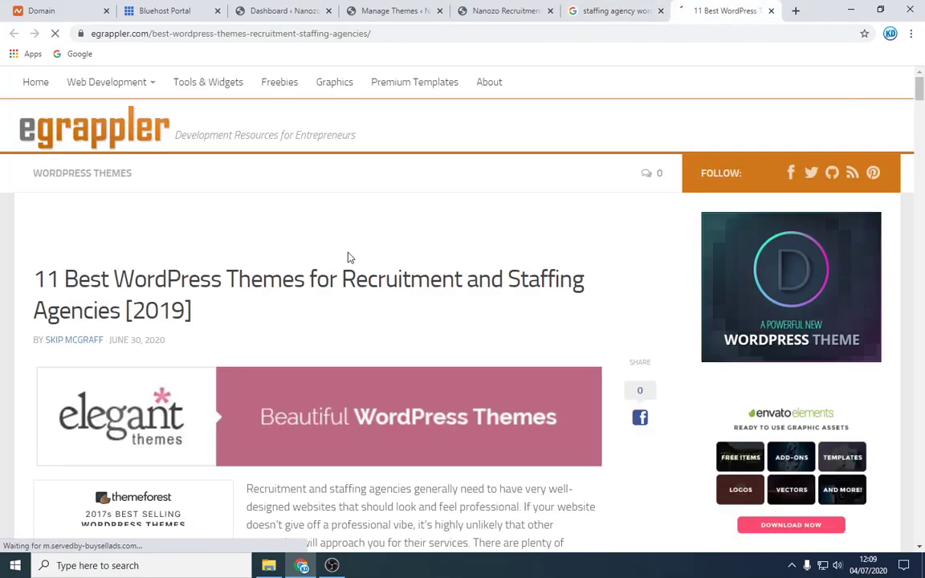
{"action": "scroll", "coordinate": [357, 265], "scroll_direction": "down", "scroll_amount": 13}
{"action": "scroll", "coordinate": [402, 307], "scroll_direction": "down", "scroll_amount": 5}
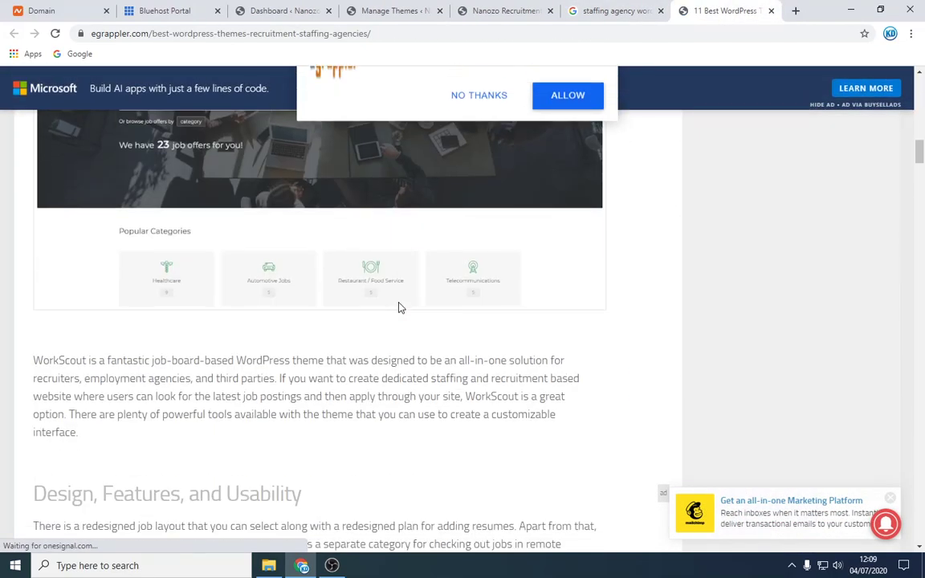
{"action": "scroll", "coordinate": [405, 320], "scroll_direction": "up", "scroll_amount": 5}
{"action": "scroll", "coordinate": [349, 369], "scroll_direction": "down", "scroll_amount": 5}
{"action": "scroll", "coordinate": [348, 369], "scroll_direction": "down", "scroll_amount": 5}
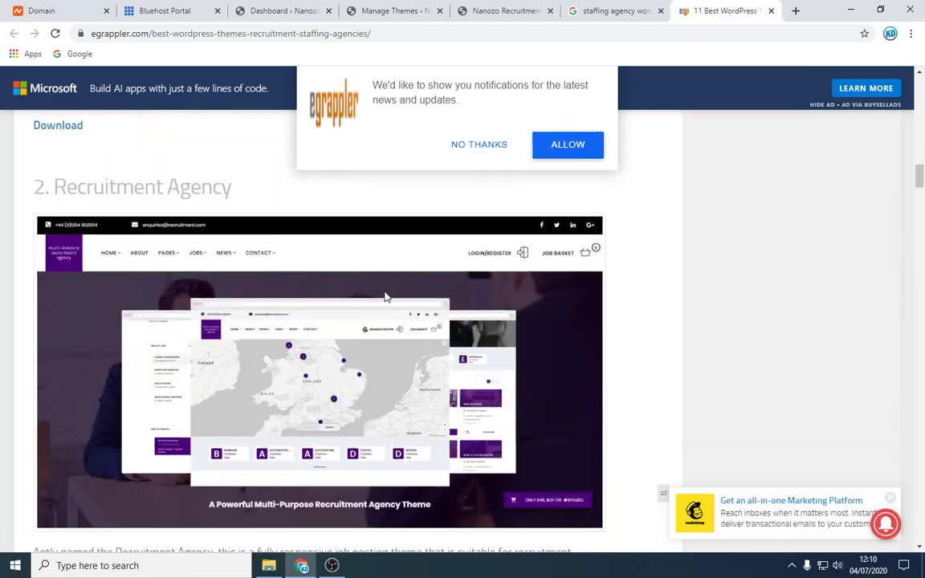
{"action": "scroll", "coordinate": [323, 375], "scroll_direction": "down", "scroll_amount": 1}
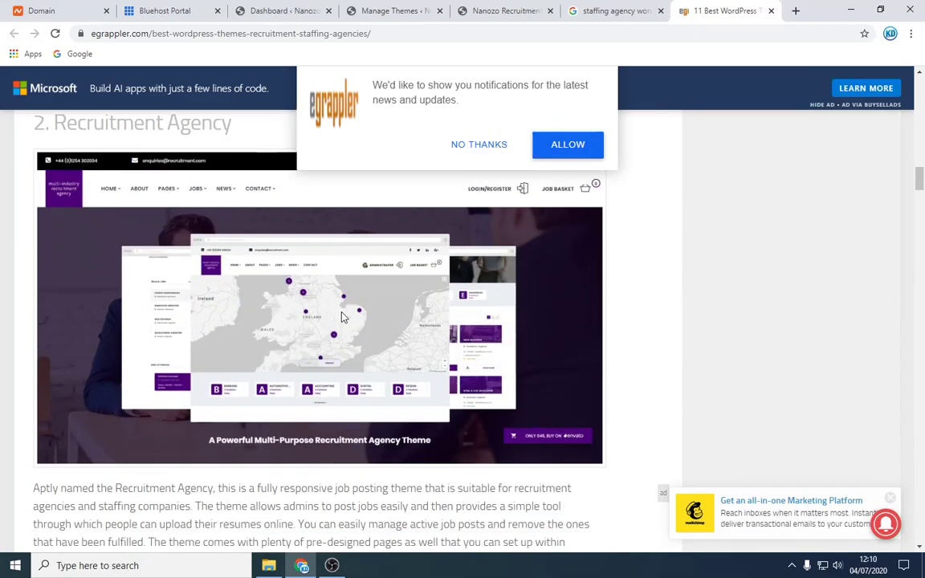
{"action": "scroll", "coordinate": [338, 316], "scroll_direction": "down", "scroll_amount": 10}
{"action": "scroll", "coordinate": [314, 338], "scroll_direction": "down", "scroll_amount": 12}
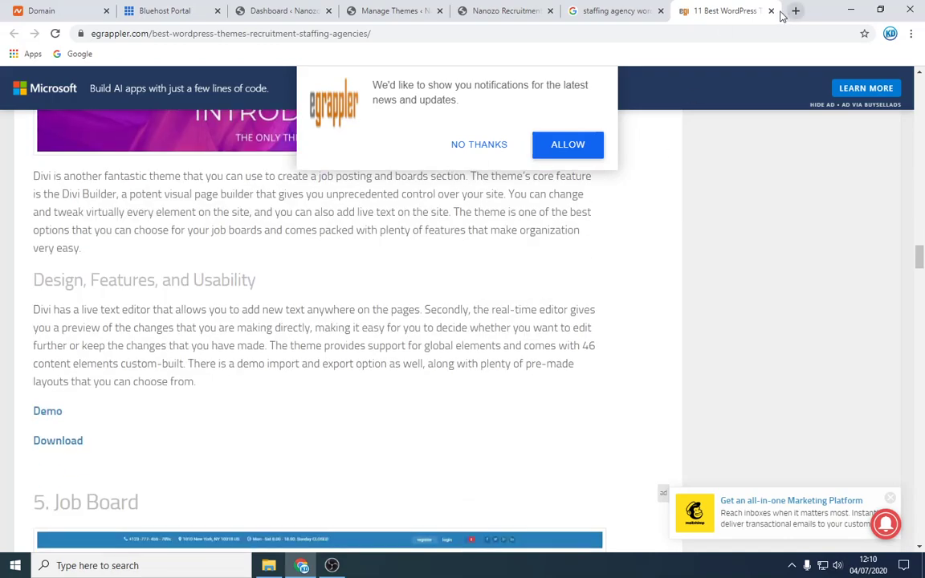
{"action": "left_click", "coordinate": [771, 11]}
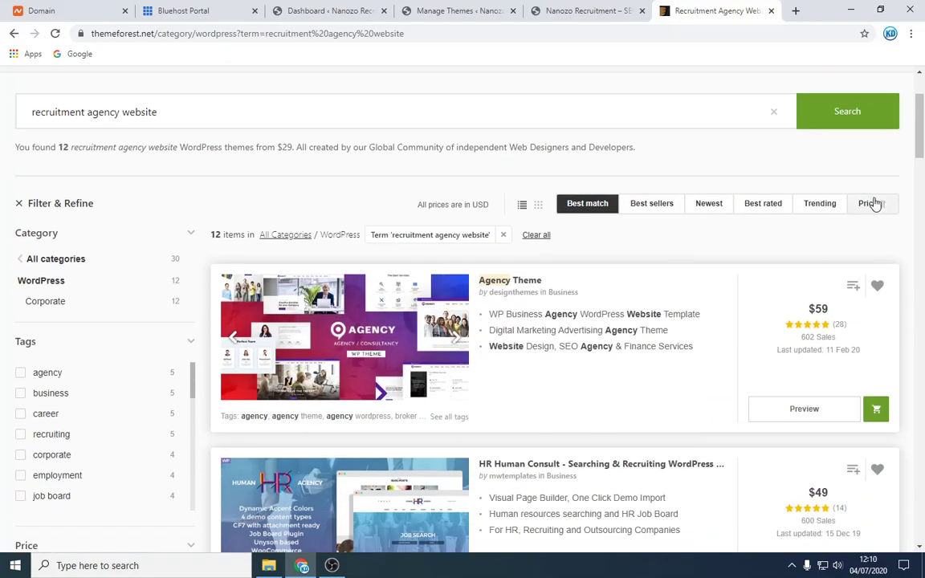
Step: Sort the ThemeForest "recruitment agency website" themes by price from low to high and look through the listings
{"action": "left_click", "coordinate": [872, 202]}
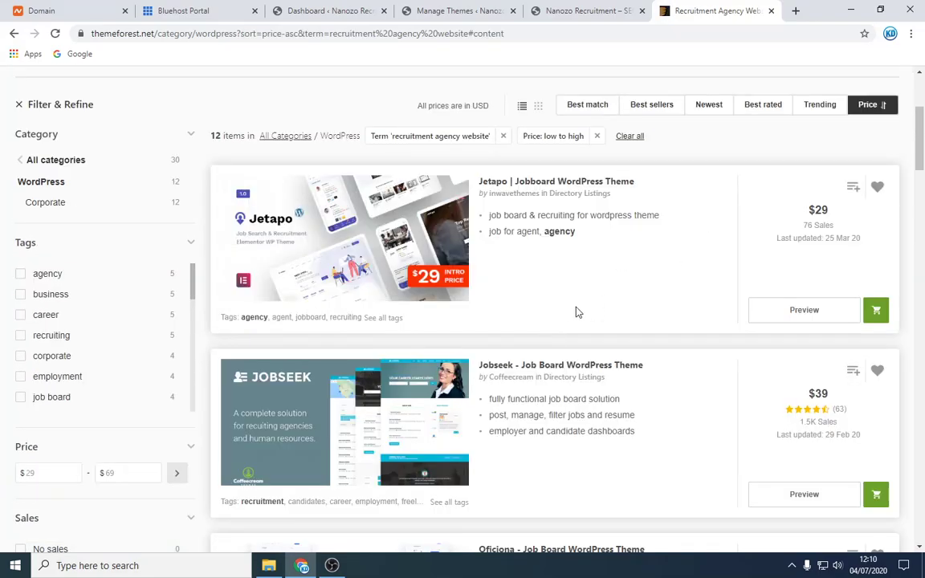
{"action": "scroll", "coordinate": [534, 390], "scroll_direction": "down", "scroll_amount": 4}
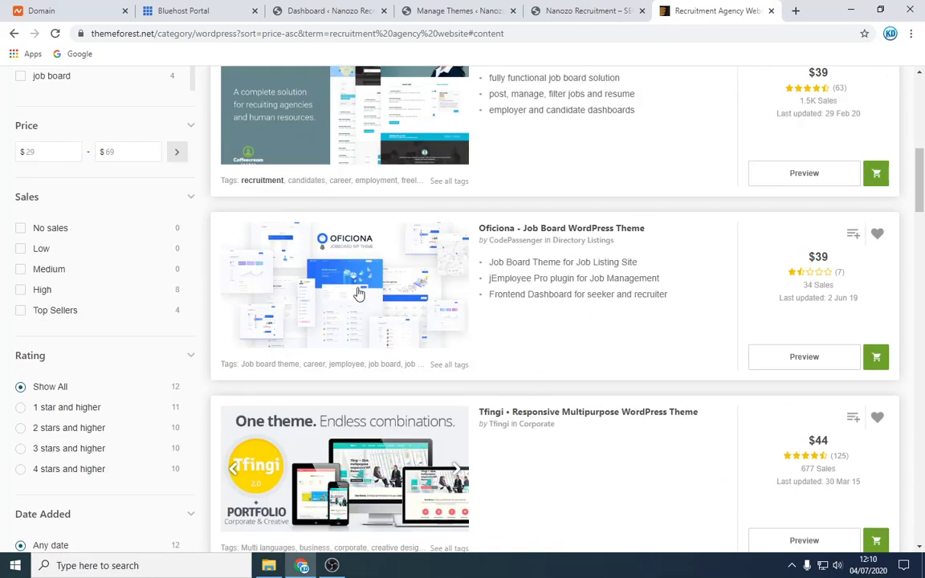
{"action": "right_click", "coordinate": [603, 234]}
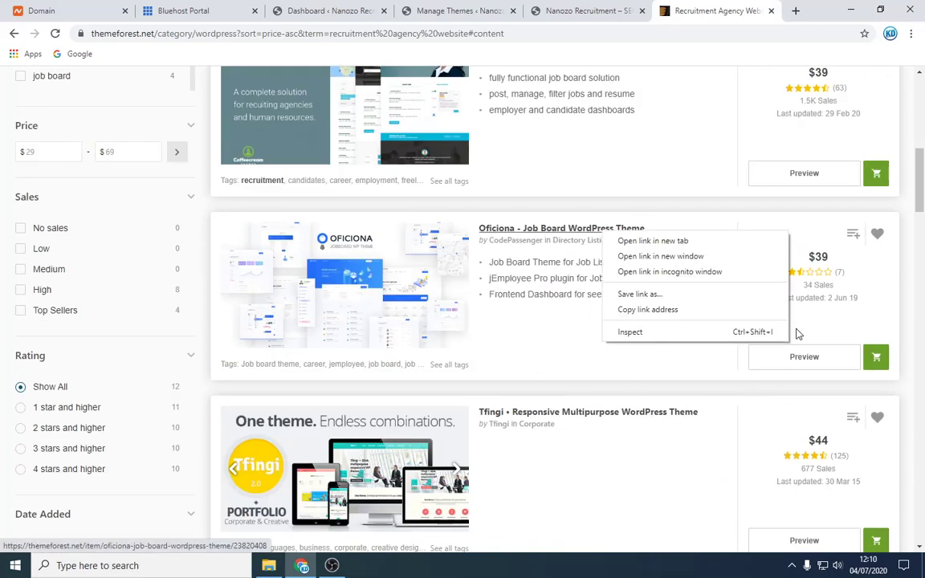
{"action": "scroll", "coordinate": [594, 450], "scroll_direction": "down", "scroll_amount": 6}
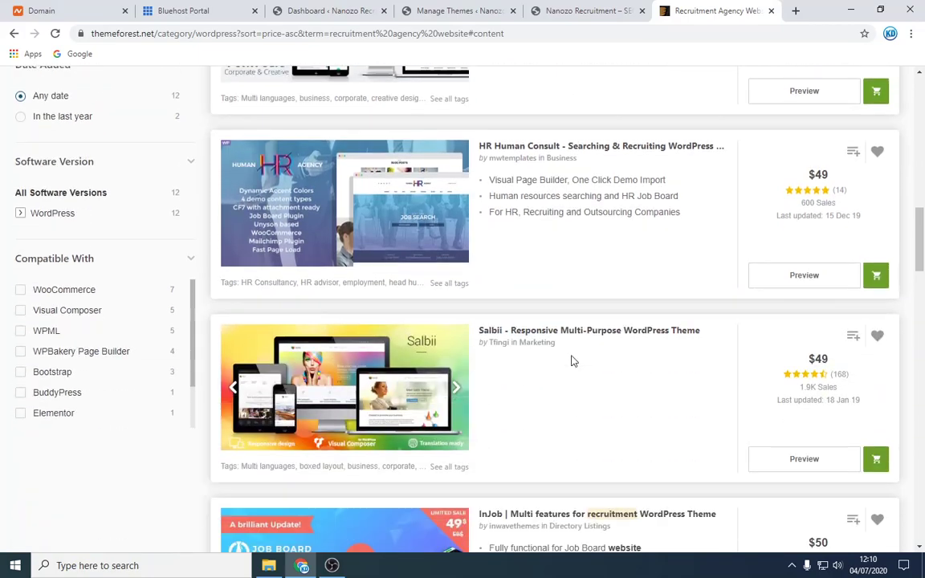
{"action": "scroll", "coordinate": [585, 348], "scroll_direction": "down", "scroll_amount": 3}
{"action": "scroll", "coordinate": [591, 351], "scroll_direction": "down", "scroll_amount": 3}
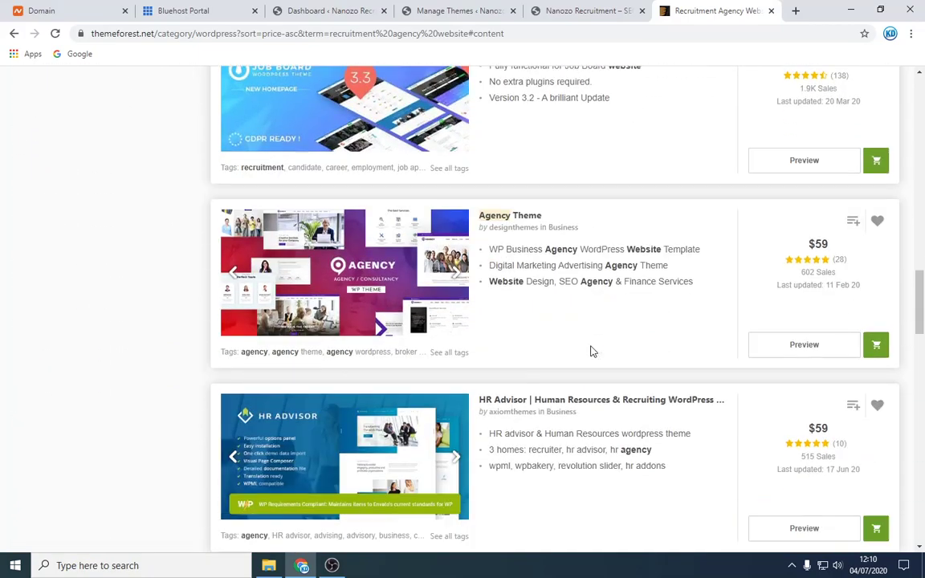
Step: Open the Agency Theme's live preview and look over its demo homepage
{"action": "left_click", "coordinate": [522, 186]}
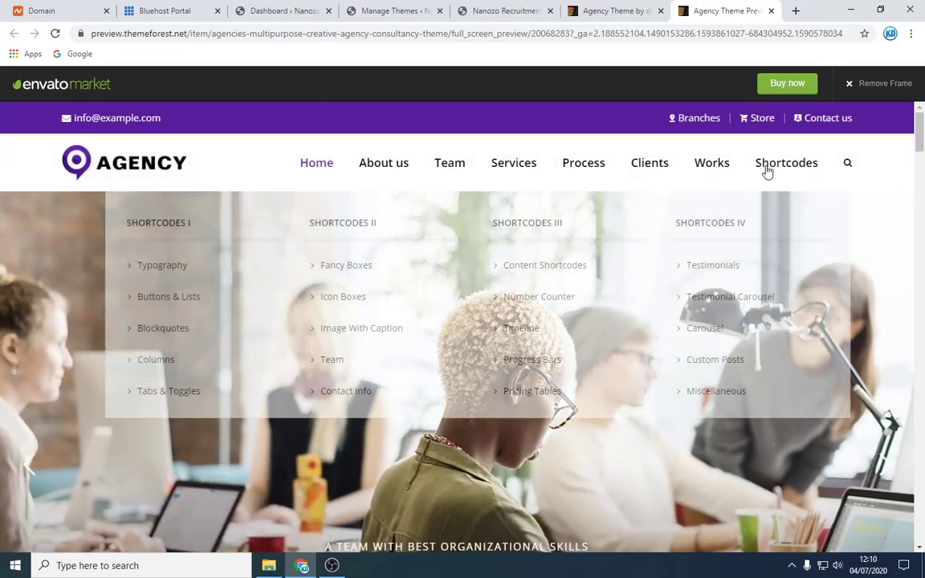
{"action": "scroll", "coordinate": [652, 278], "scroll_direction": "down", "scroll_amount": 5}
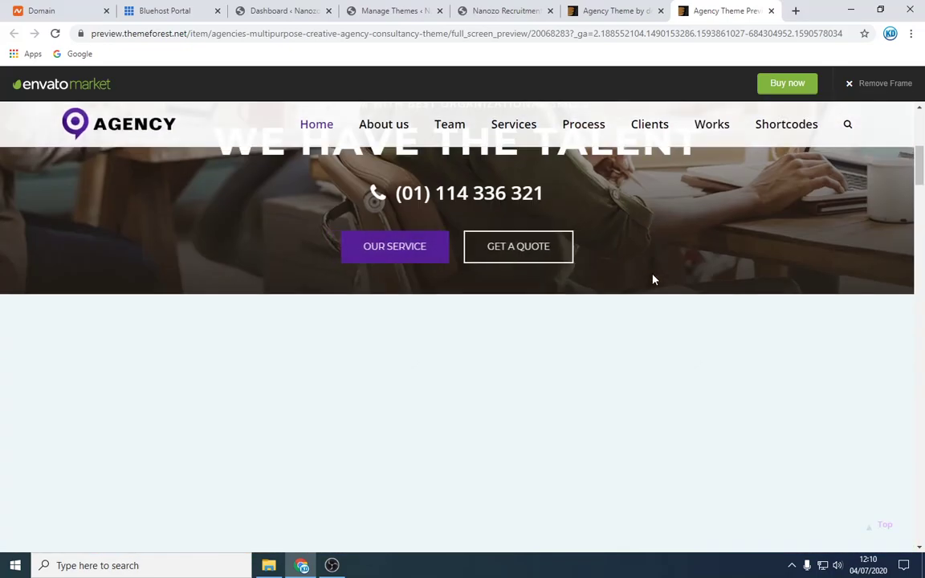
{"action": "scroll", "coordinate": [654, 279], "scroll_direction": "down", "scroll_amount": 5}
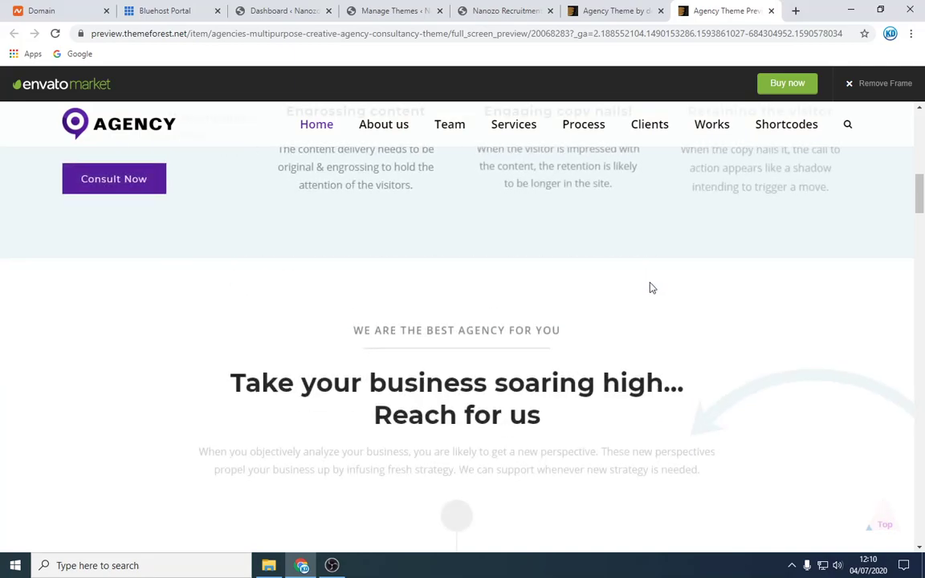
{"action": "scroll", "coordinate": [654, 289], "scroll_direction": "down", "scroll_amount": 5}
{"action": "scroll", "coordinate": [652, 299], "scroll_direction": "down", "scroll_amount": 5}
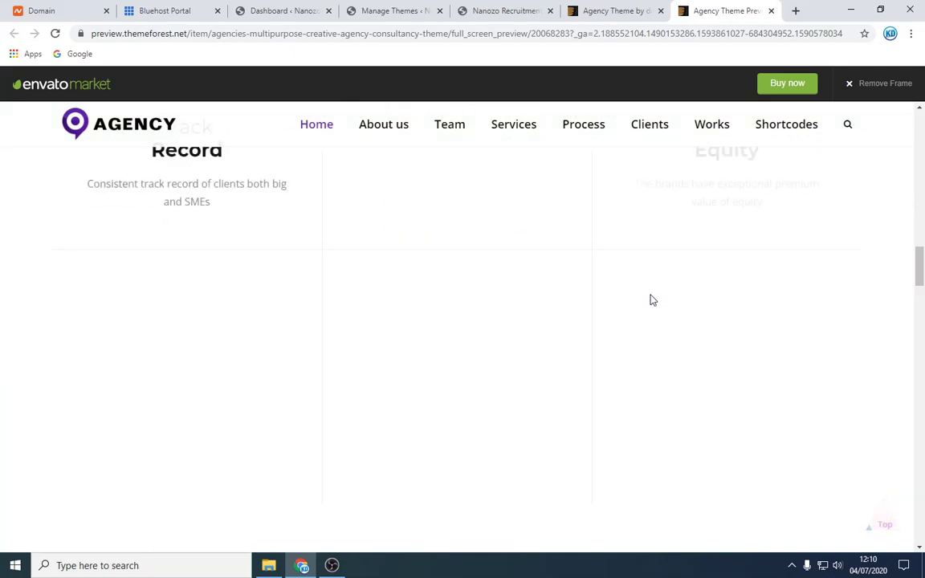
Step: Return to the Nanozo Recruitment site and look over its current homepage
{"action": "left_click", "coordinate": [504, 10]}
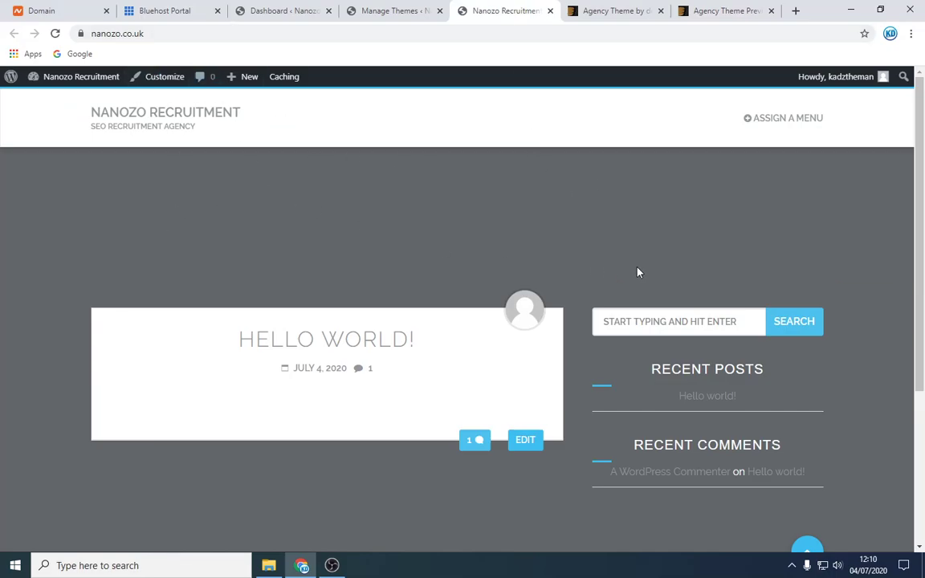
{"action": "scroll", "coordinate": [894, 362], "scroll_direction": "down", "scroll_amount": 5}
{"action": "scroll", "coordinate": [12, 343], "scroll_direction": "up", "scroll_amount": 5}
Step: Go to the site's WordPress dashboard, start a new job listing and dismiss the block editor welcome guide
{"action": "left_click", "coordinate": [69, 77]}
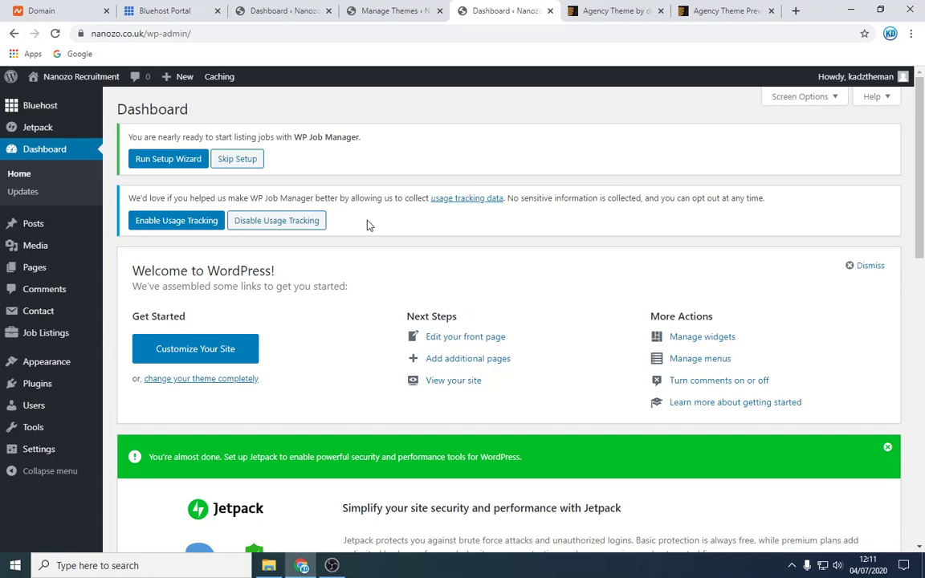
{"action": "mouse_move", "coordinate": [64, 338]}
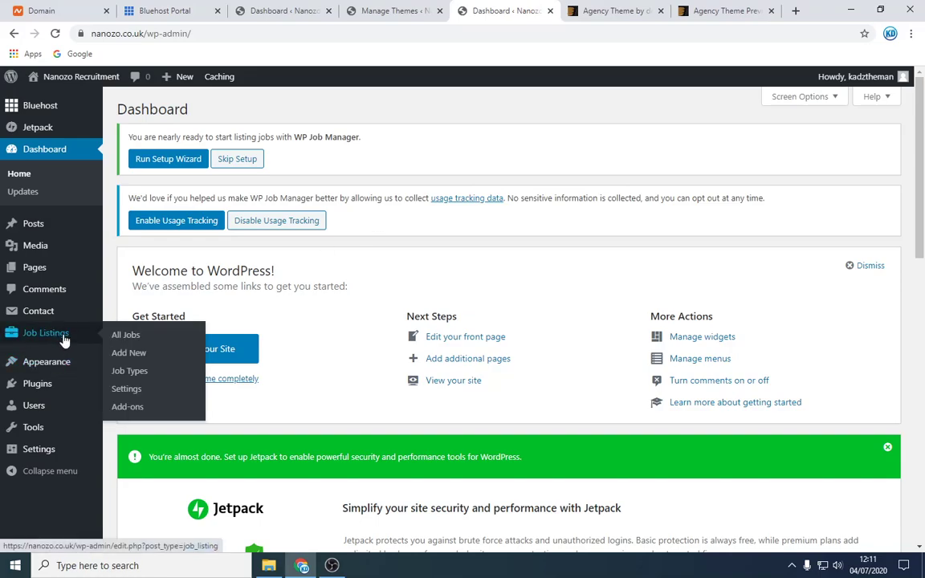
{"action": "left_click", "coordinate": [137, 361]}
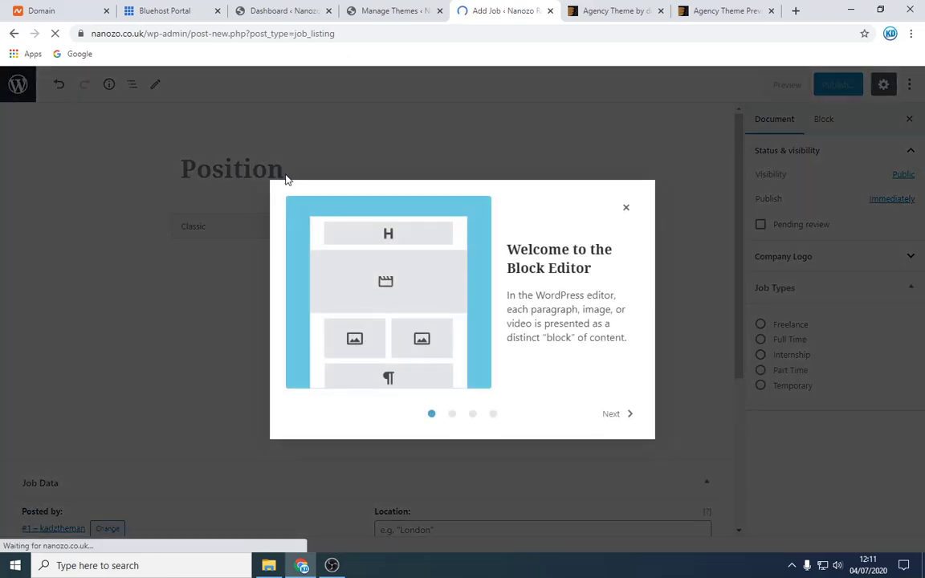
{"action": "left_click", "coordinate": [626, 207]}
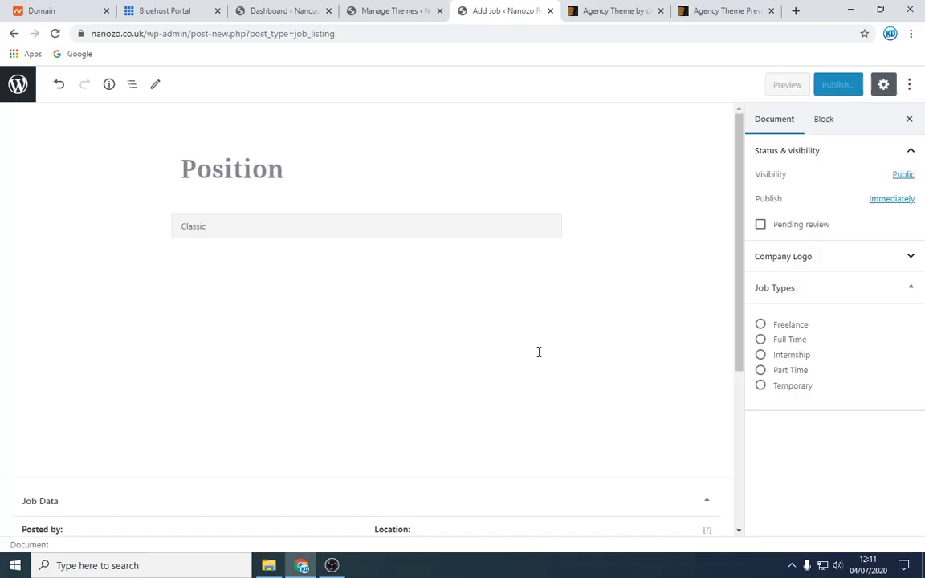
Step: Set the new listing's job type to Full Time and review its company logo and job data fields
{"action": "scroll", "coordinate": [539, 351], "scroll_direction": "down", "scroll_amount": 3}
{"action": "left_click", "coordinate": [810, 261]}
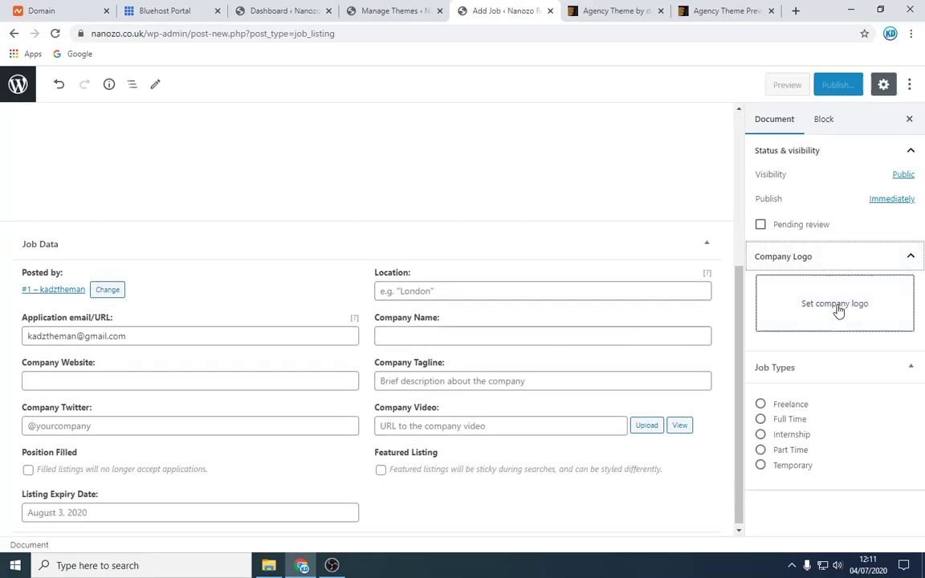
{"action": "left_click", "coordinate": [791, 419]}
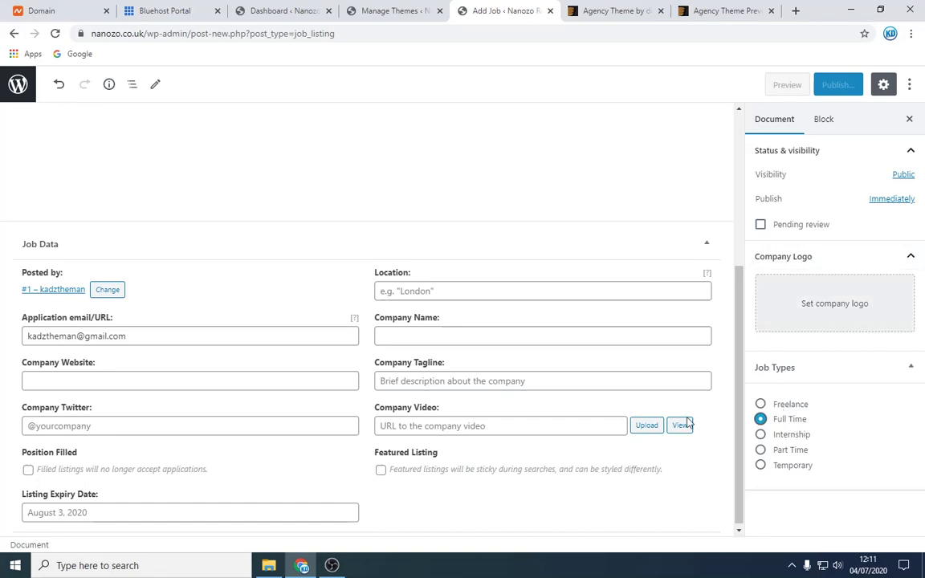
{"action": "left_click", "coordinate": [398, 291]}
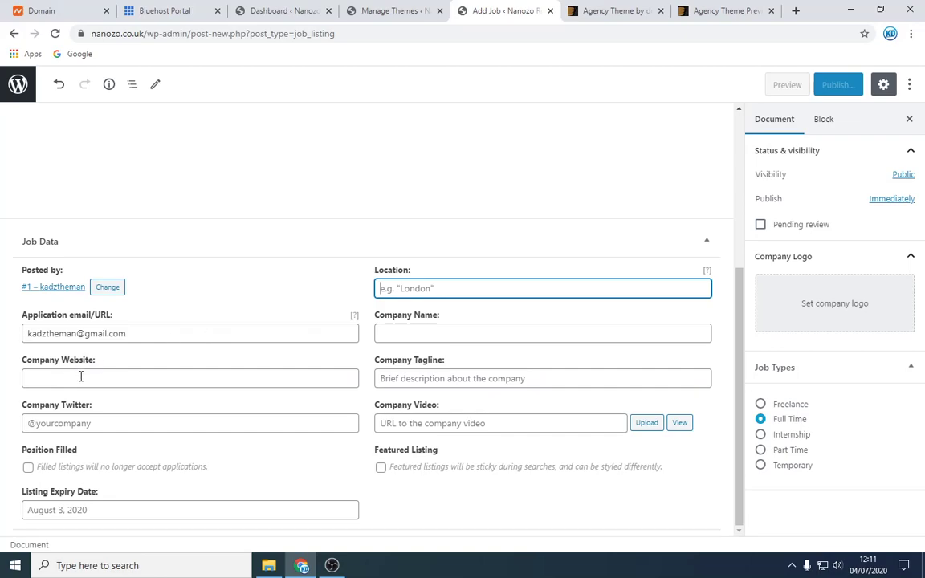
{"action": "scroll", "coordinate": [450, 434], "scroll_direction": "up", "scroll_amount": 5}
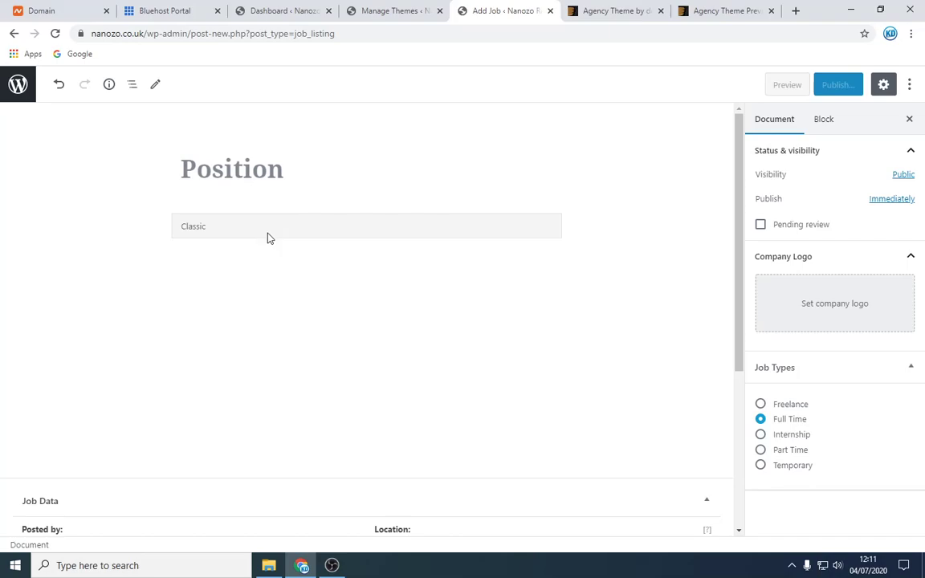
Step: Search Google for "wp job manager" in a new tab, open the plugin's official website and look over its feature overview
{"action": "left_click", "coordinate": [796, 10]}
{"action": "type", "text": "wp "}
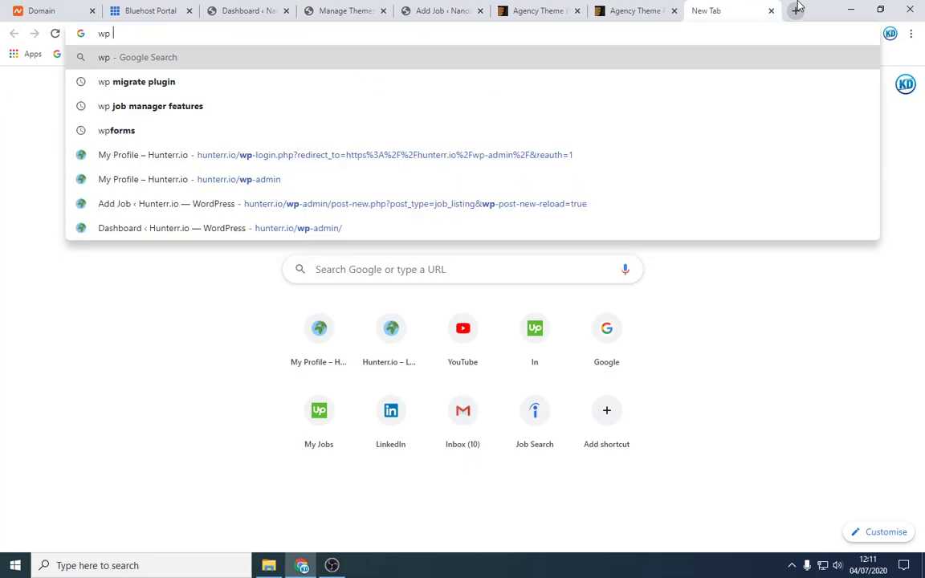
{"action": "type", "text": "job manager"}
{"action": "key", "text": "Return"}
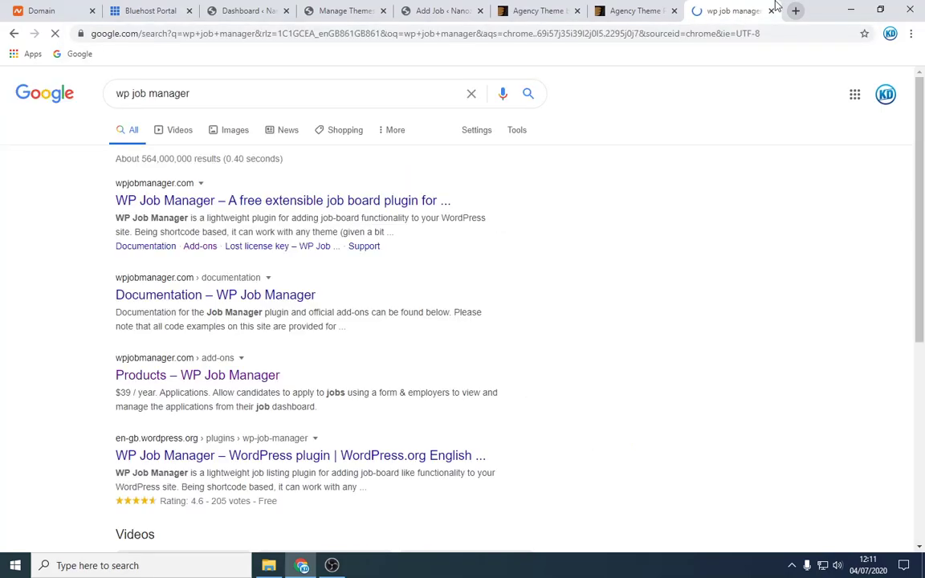
{"action": "left_click", "coordinate": [309, 200]}
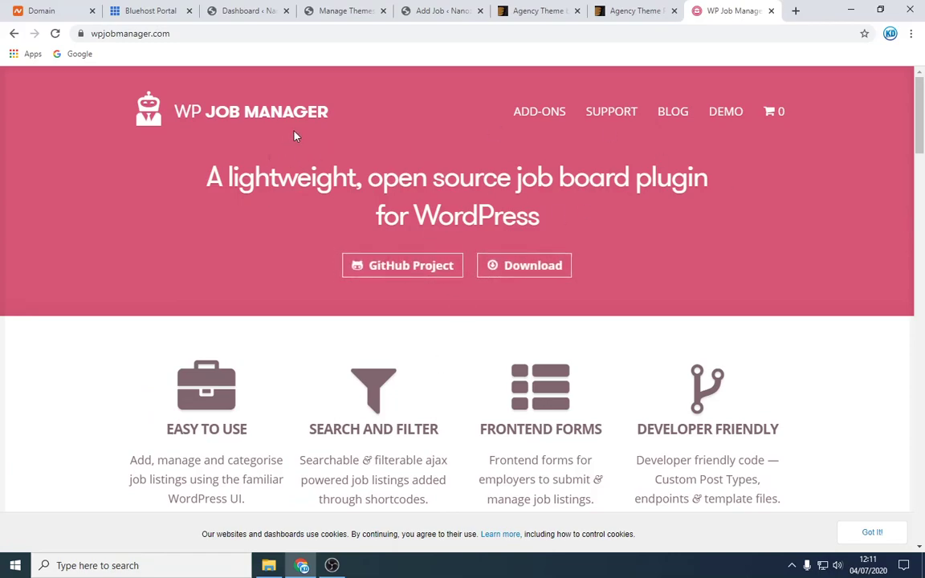
{"action": "scroll", "coordinate": [531, 196], "scroll_direction": "down", "scroll_amount": 4}
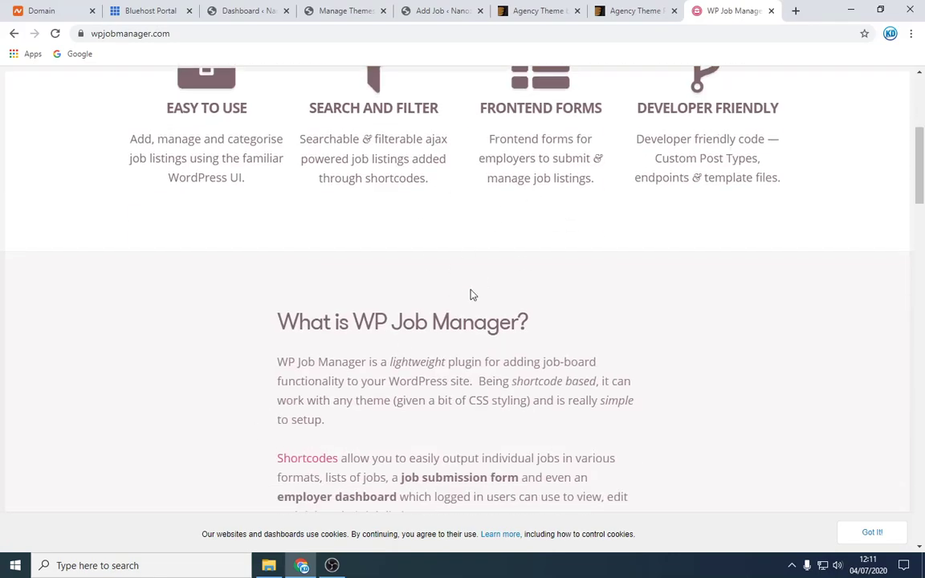
{"action": "scroll", "coordinate": [581, 336], "scroll_direction": "up", "scroll_amount": 4}
Step: Revisit the Agency Theme's live preview and item page, and return to the new job listing editor
{"action": "left_click", "coordinate": [634, 11]}
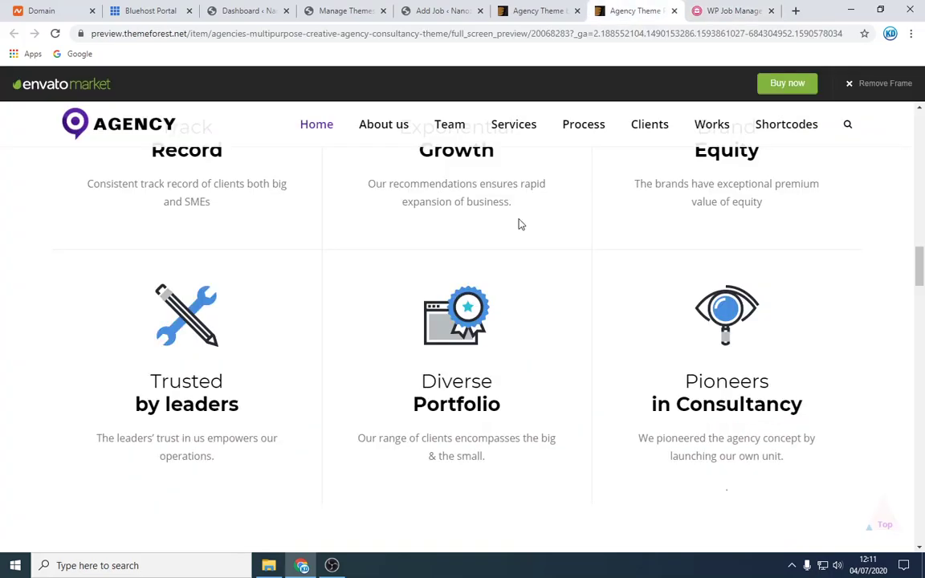
{"action": "left_click", "coordinate": [518, 11]}
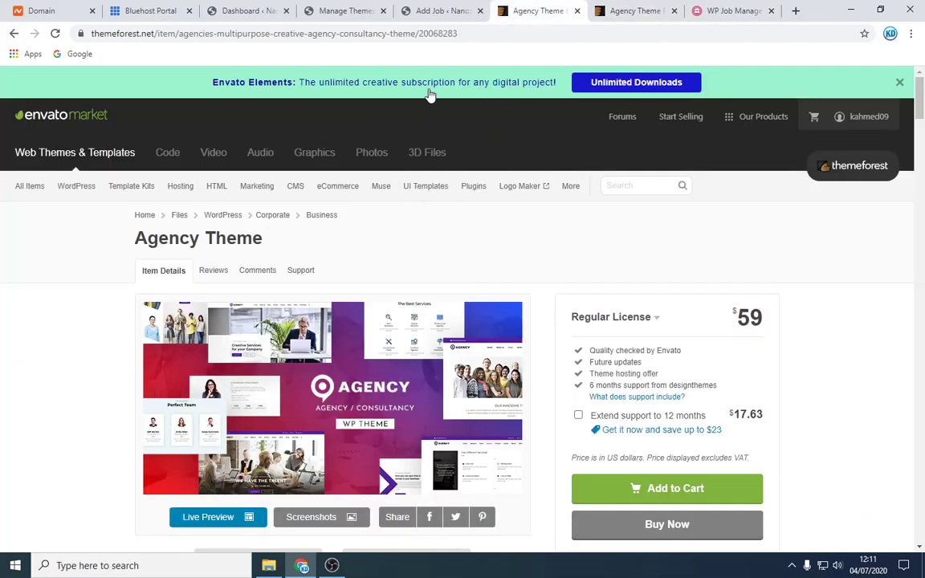
{"action": "left_click", "coordinate": [440, 10]}
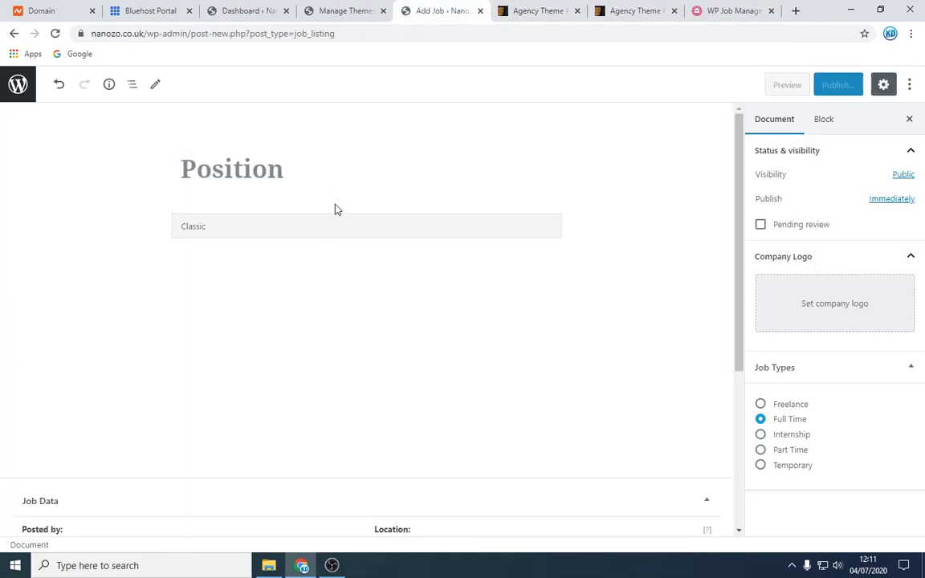